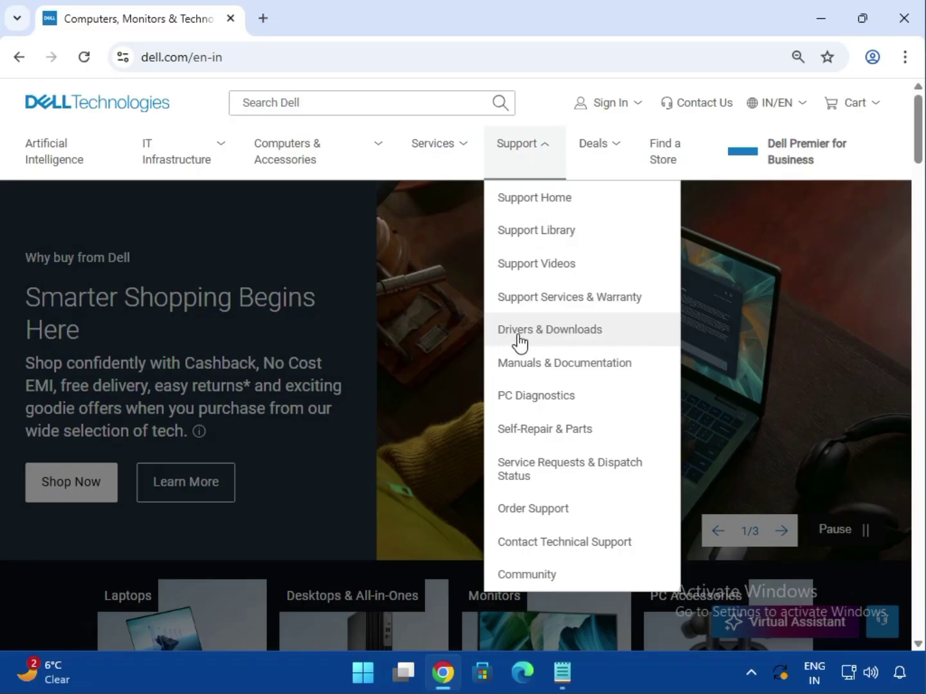
- Go to Drivers & Downloads, decline the feedback survey, and identify the product as Alienware 13
click(526, 339)
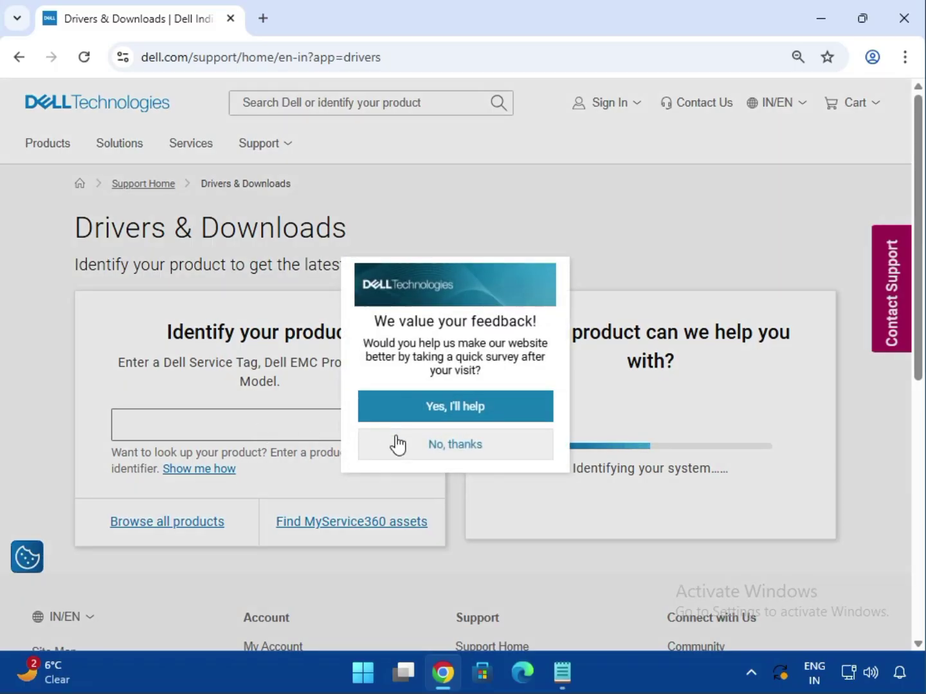
click(399, 443)
click(174, 419)
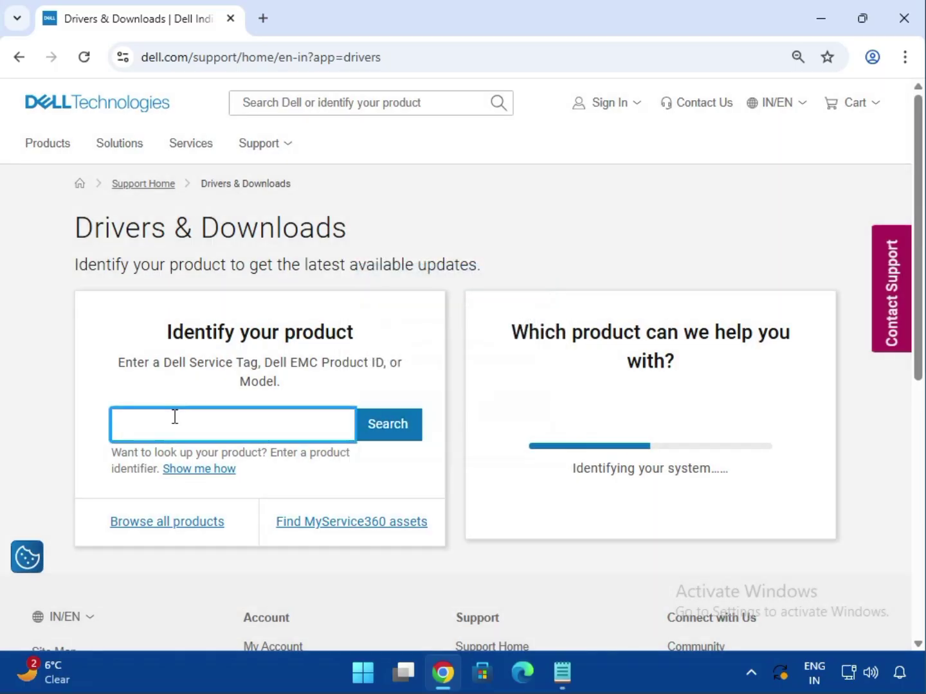
text(al)
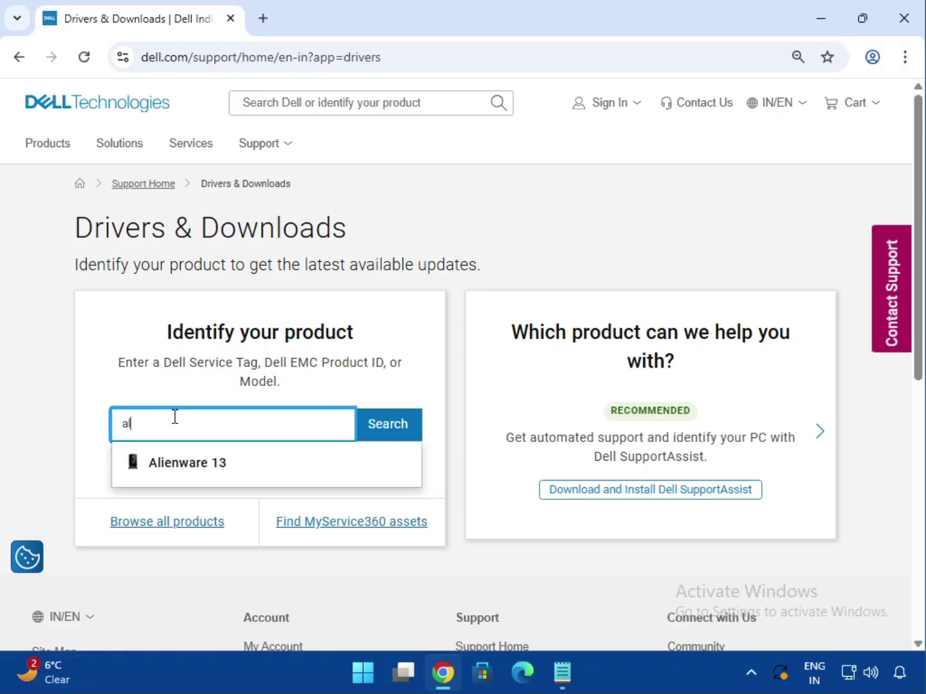
text(i)
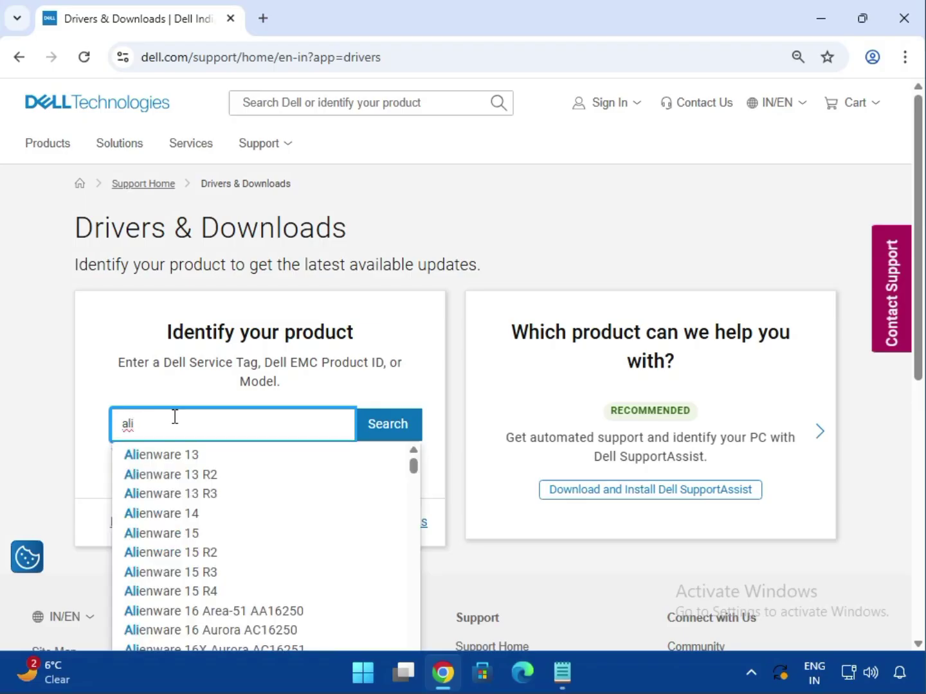
click(174, 458)
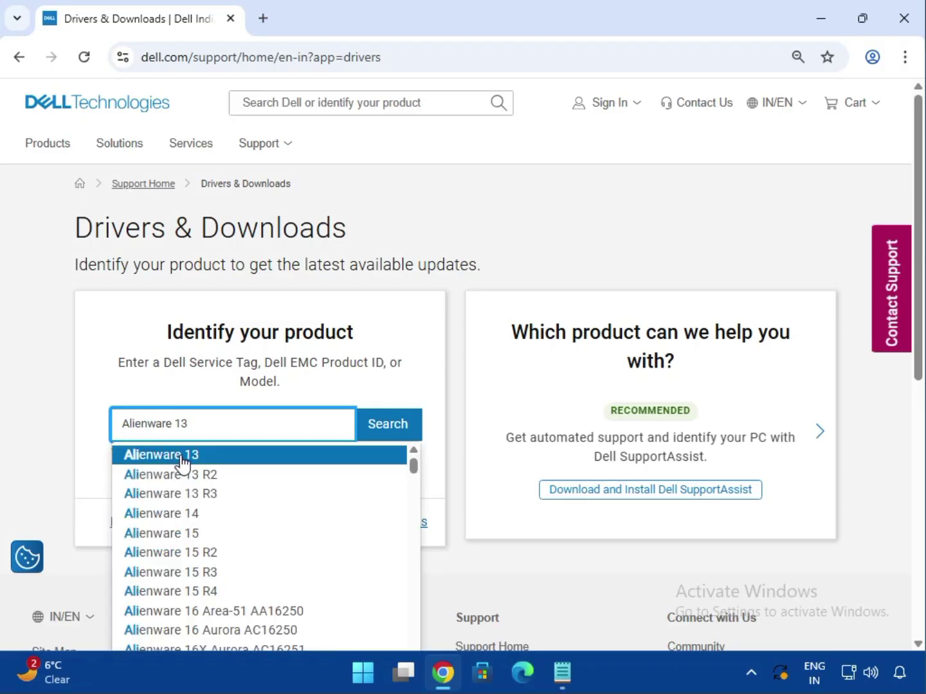
click(175, 458)
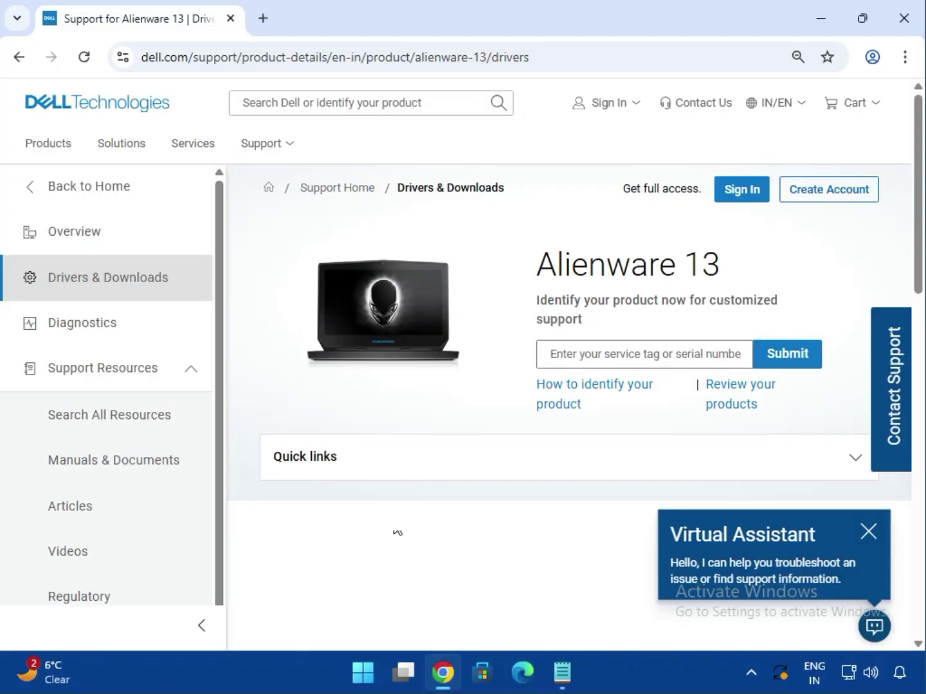
- Dismiss the Virtual Assistant message and open the specific driver selection for the Alienware 13
scroll(461, 498, down, 5)
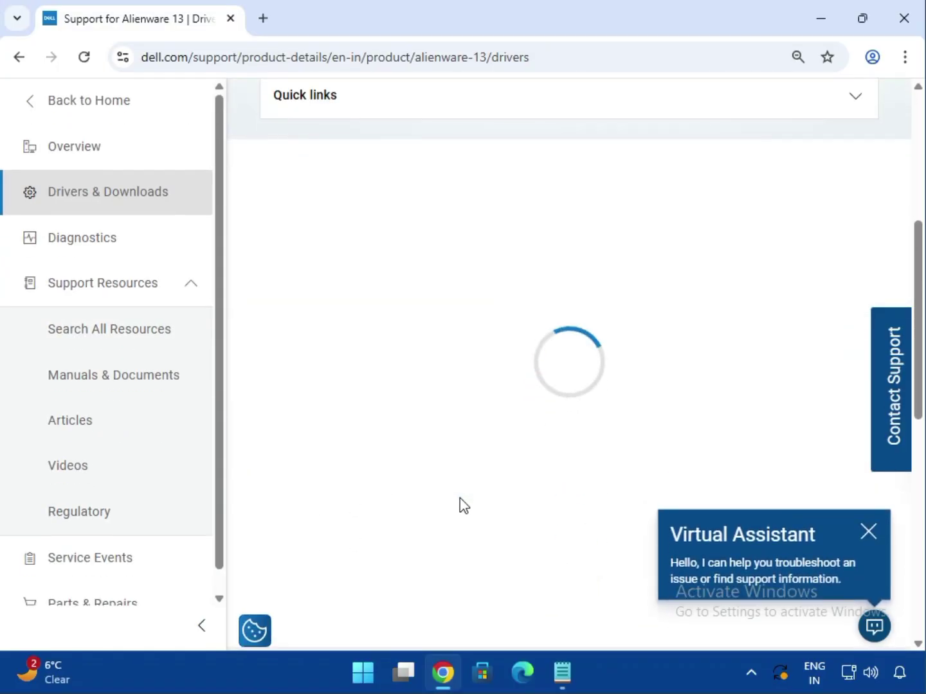
click(868, 536)
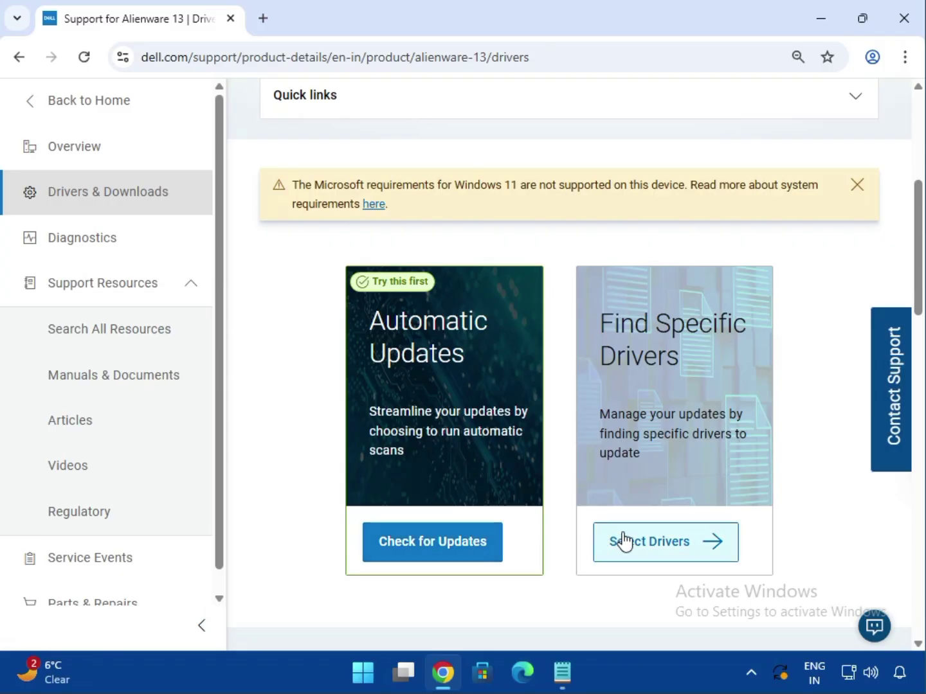
click(656, 547)
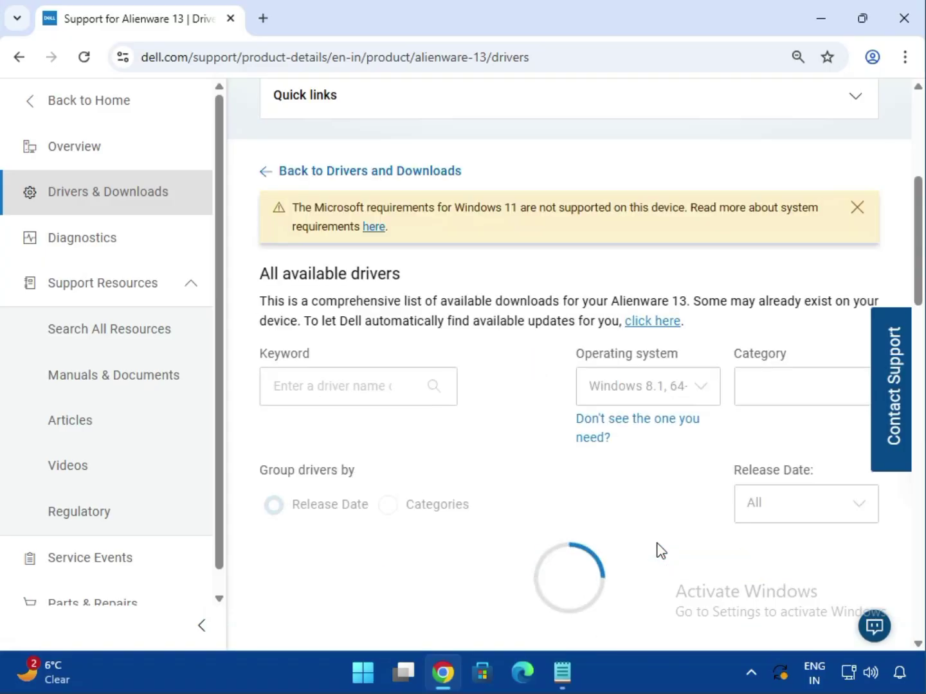
- Filter the available Alienware 13 drivers by the Windows 10, 64-bit operating system
click(706, 399)
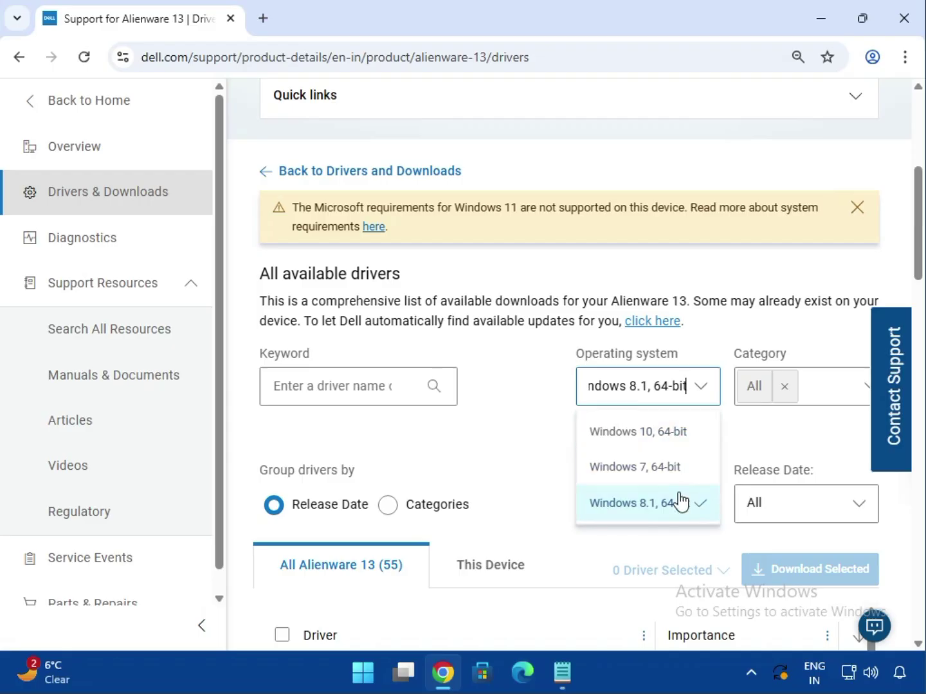
click(675, 430)
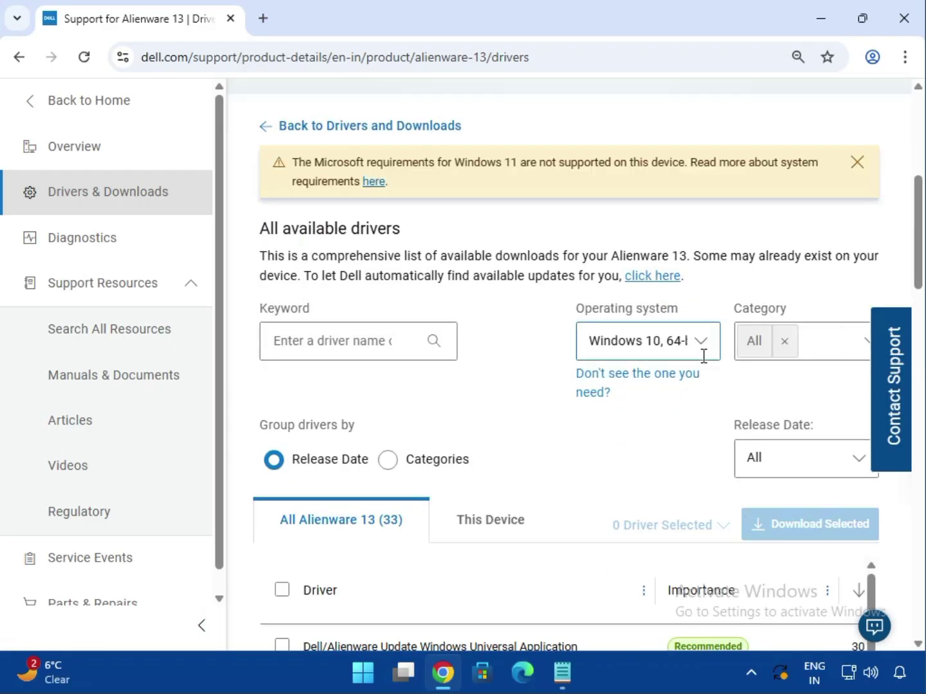
click(697, 352)
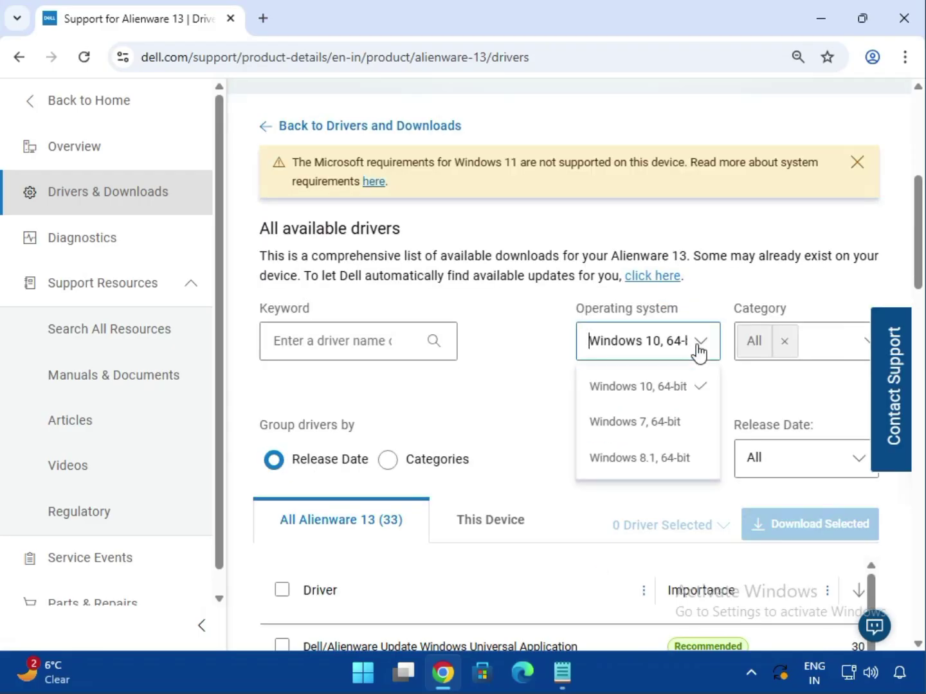
click(517, 386)
- Look over the filtered driver list and group the drivers by Categories
scroll(529, 448, down, 2)
scroll(529, 448, down, 3)
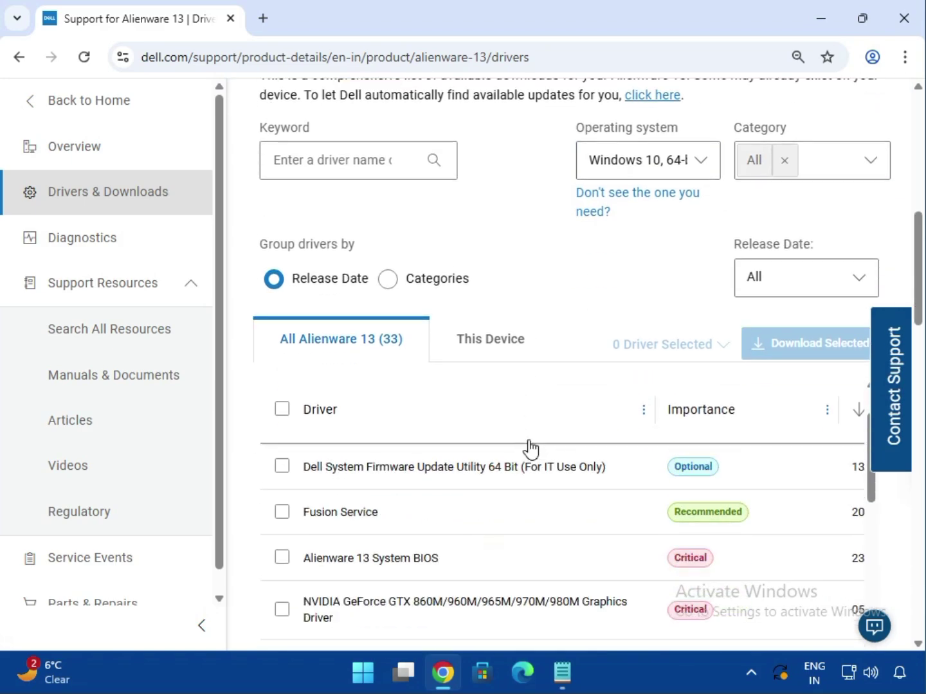
scroll(922, 315, down, 2)
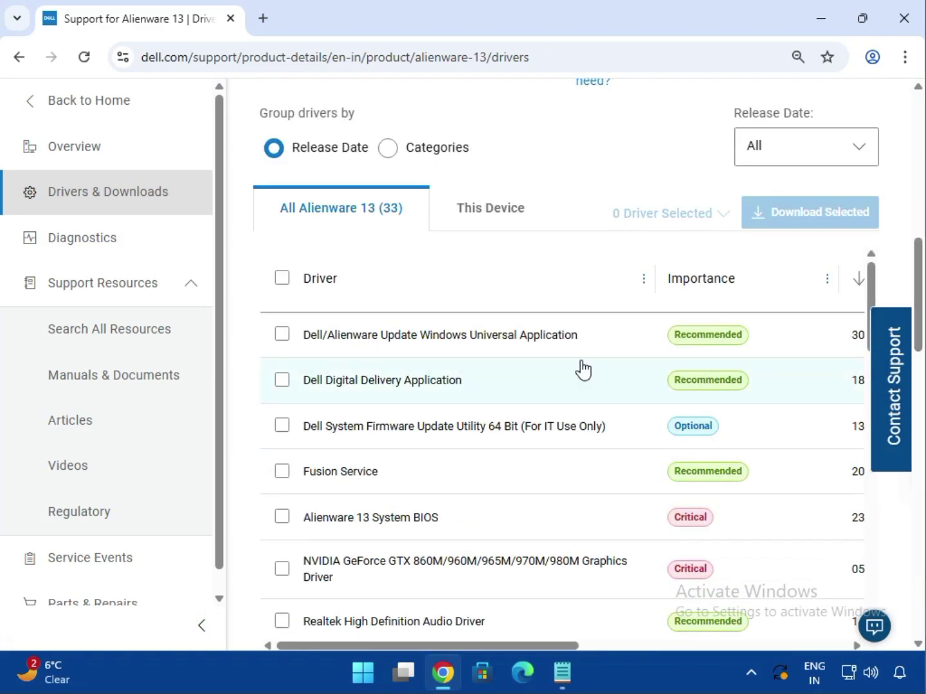
click(388, 147)
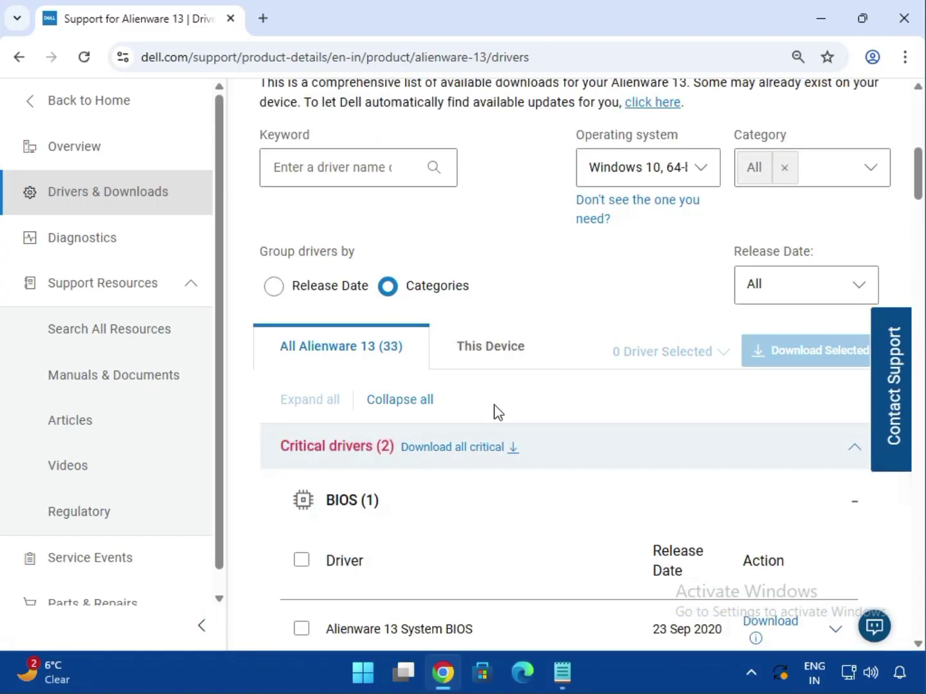
- Review the categorized drivers and download the NVIDIA GeForce GTX 860M/960M/965M/970M/980M Graphics Driver from the Video category
scroll(498, 417, down, 3)
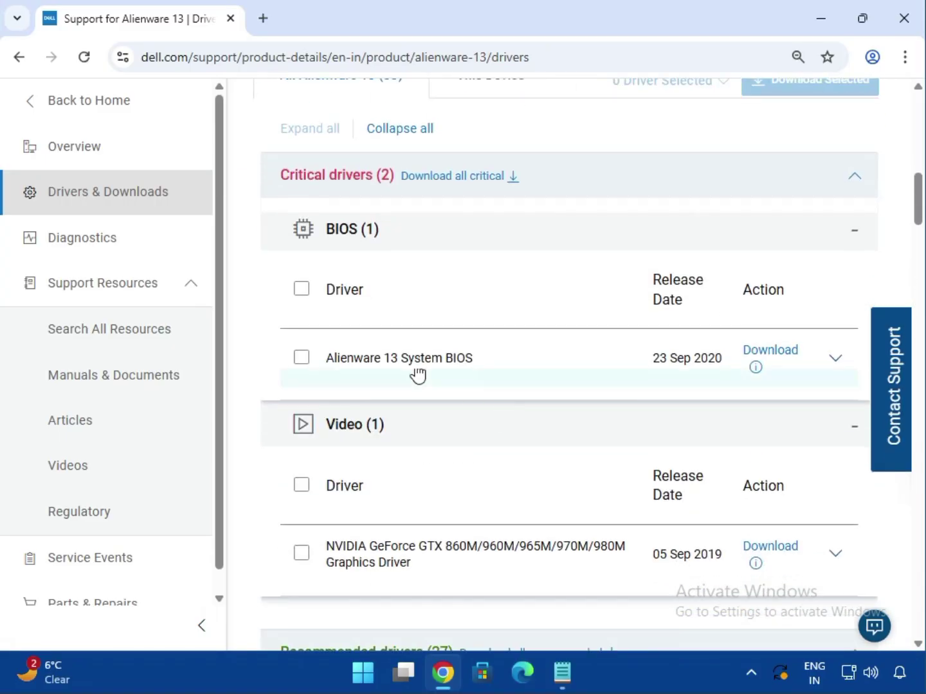
scroll(429, 378, down, 2)
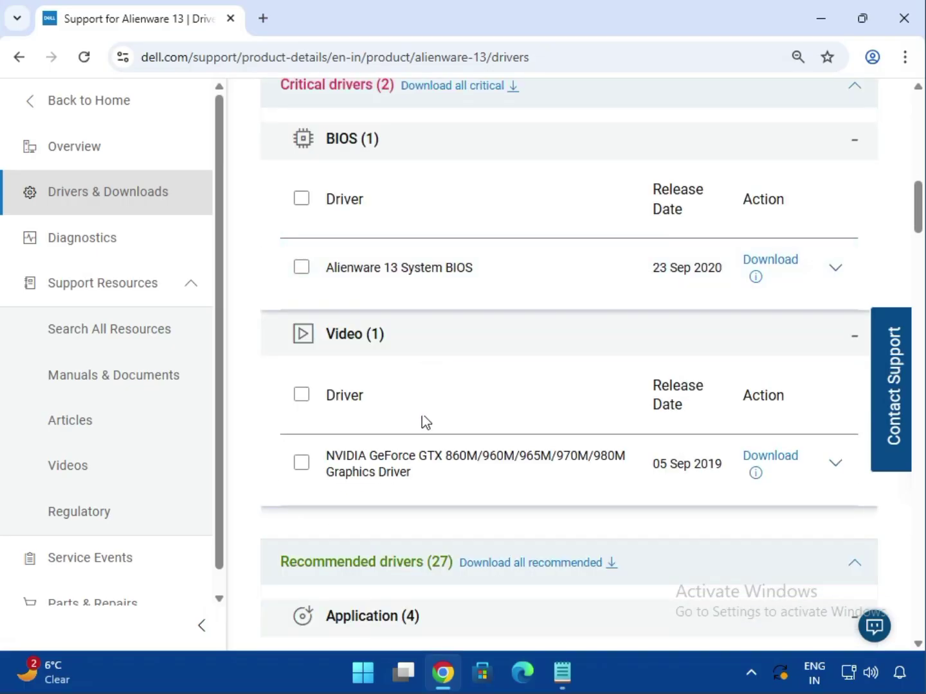
scroll(441, 474, down, 9)
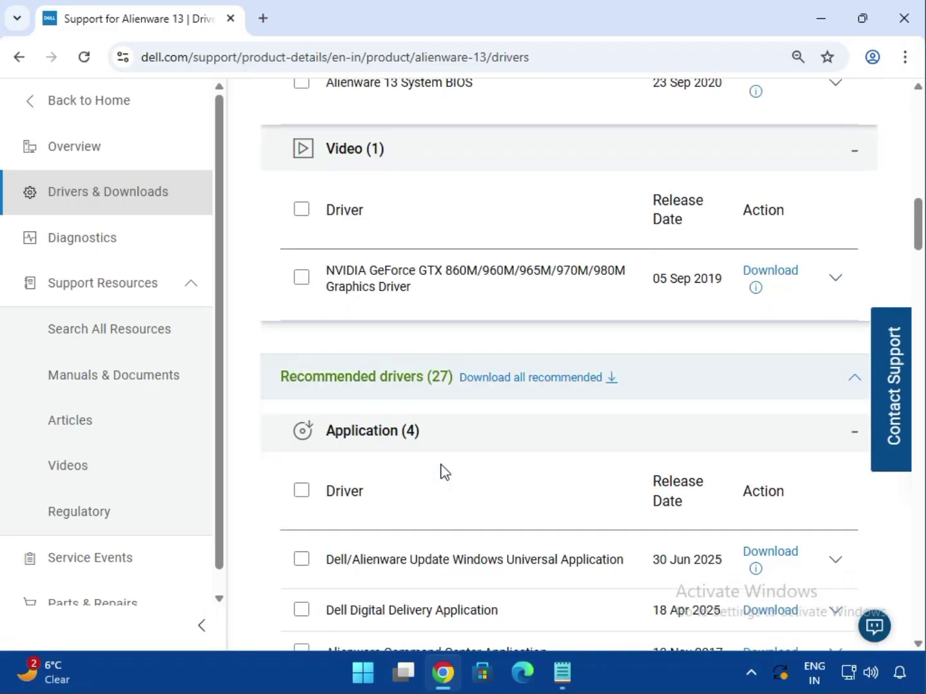
scroll(441, 472, down, 9)
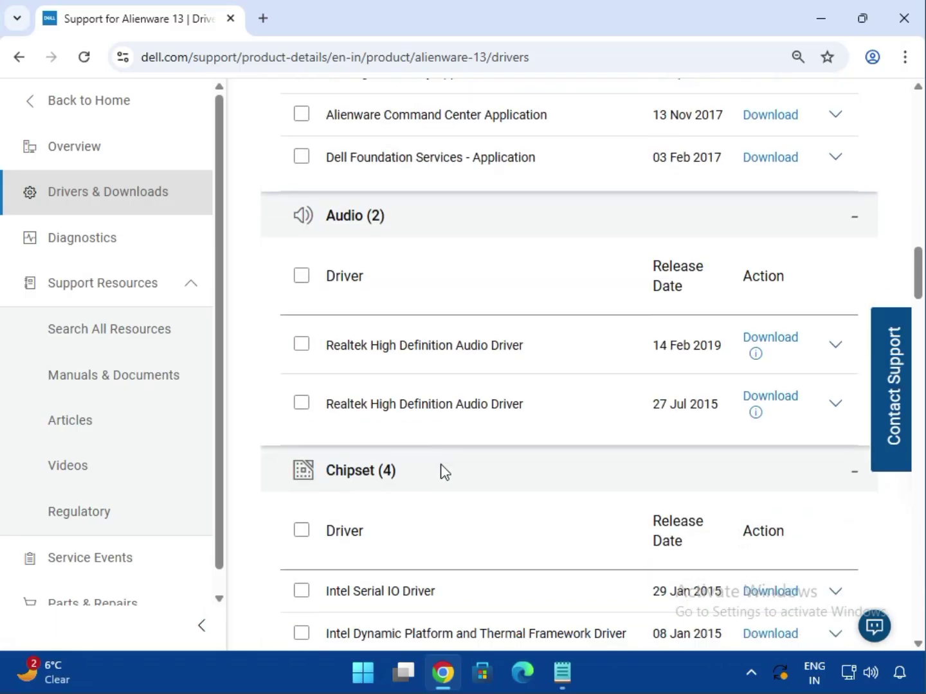
scroll(442, 473, up, 16)
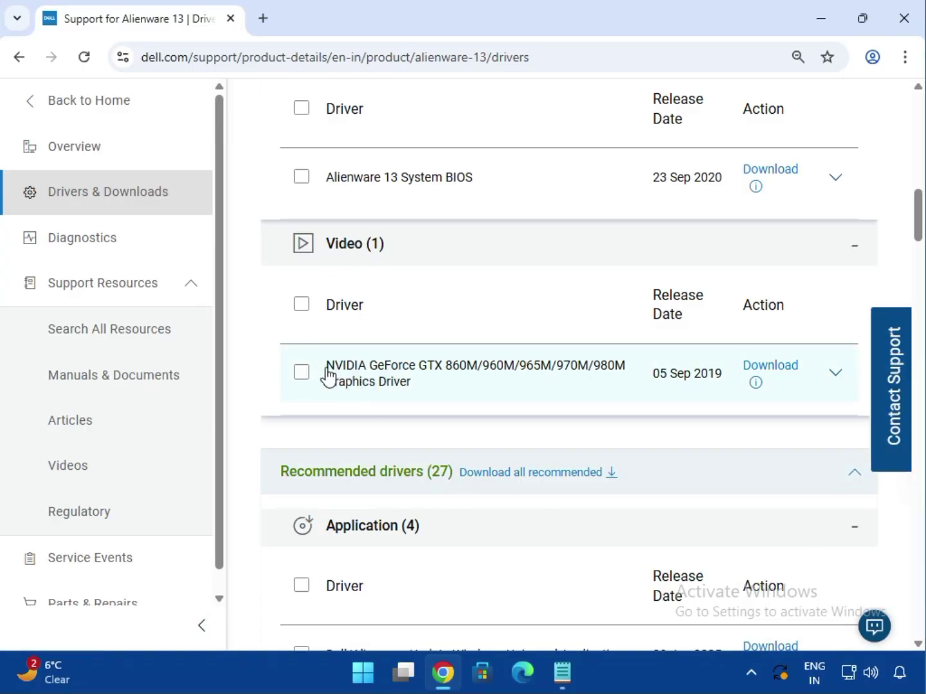
click(779, 371)
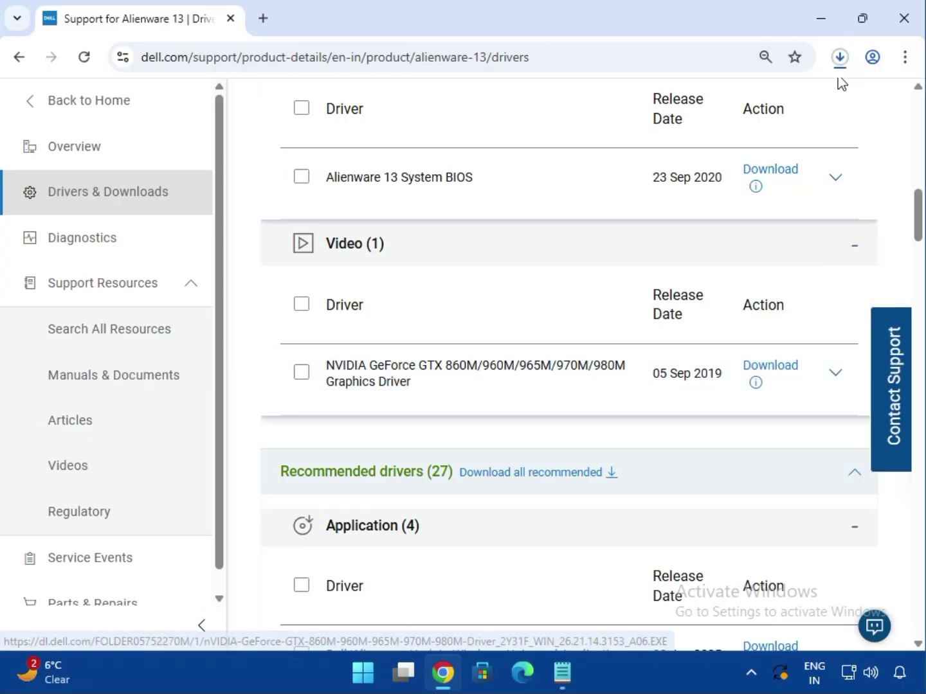
- Run the downloaded NVIDIA GeForce GTX driver package, allow it to make changes to the device, and start its installation
click(842, 67)
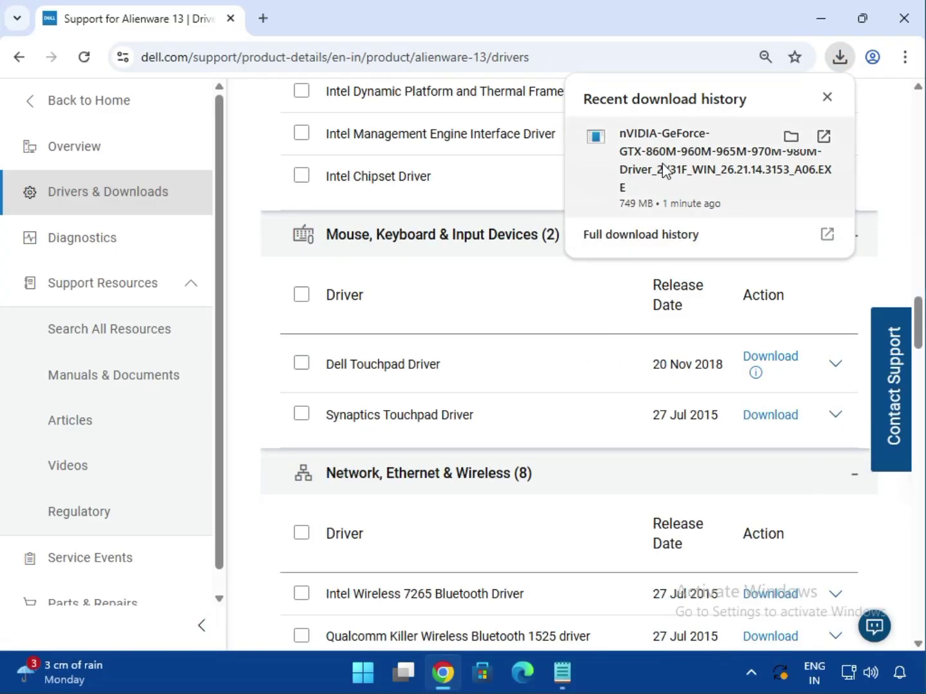
click(662, 174)
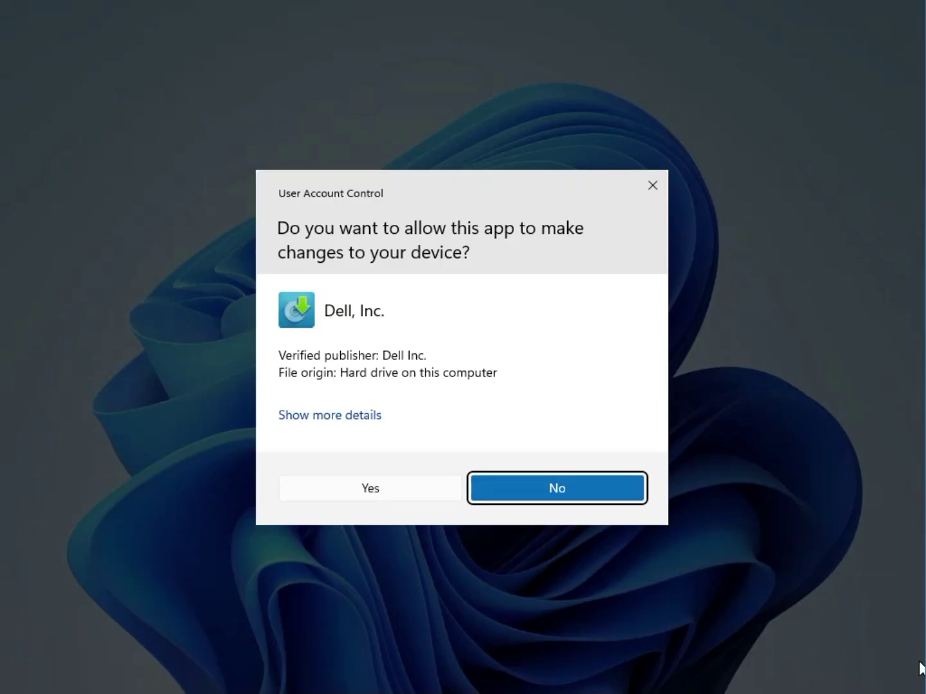
click(364, 492)
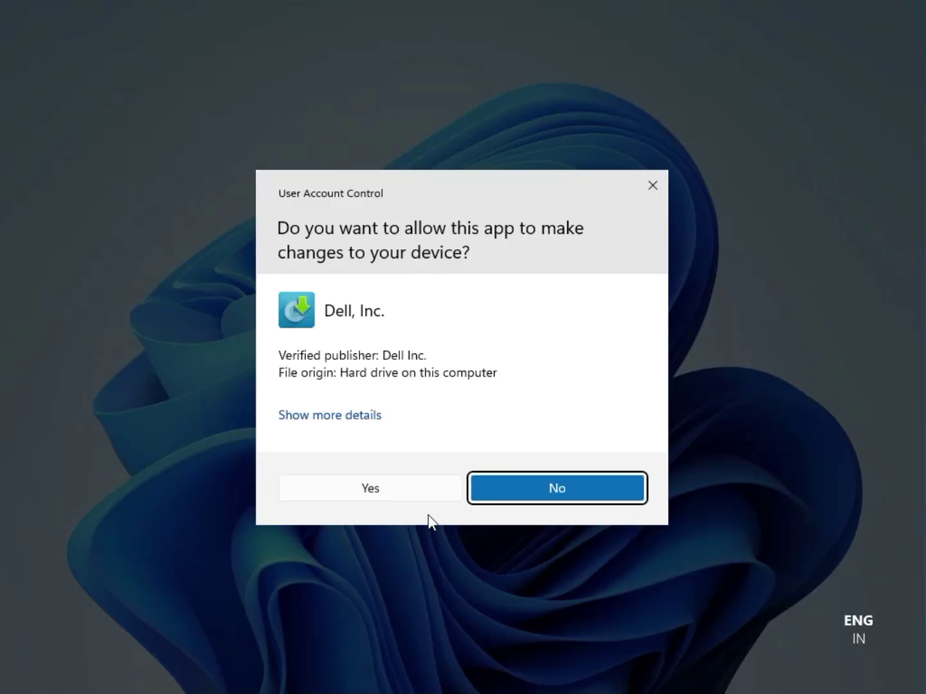
click(403, 493)
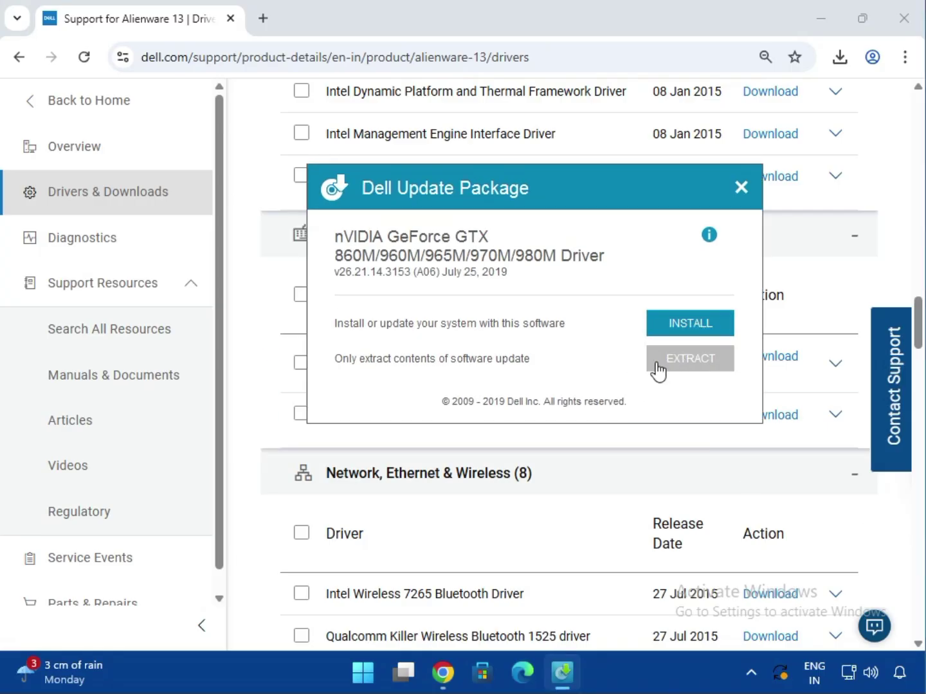
click(680, 329)
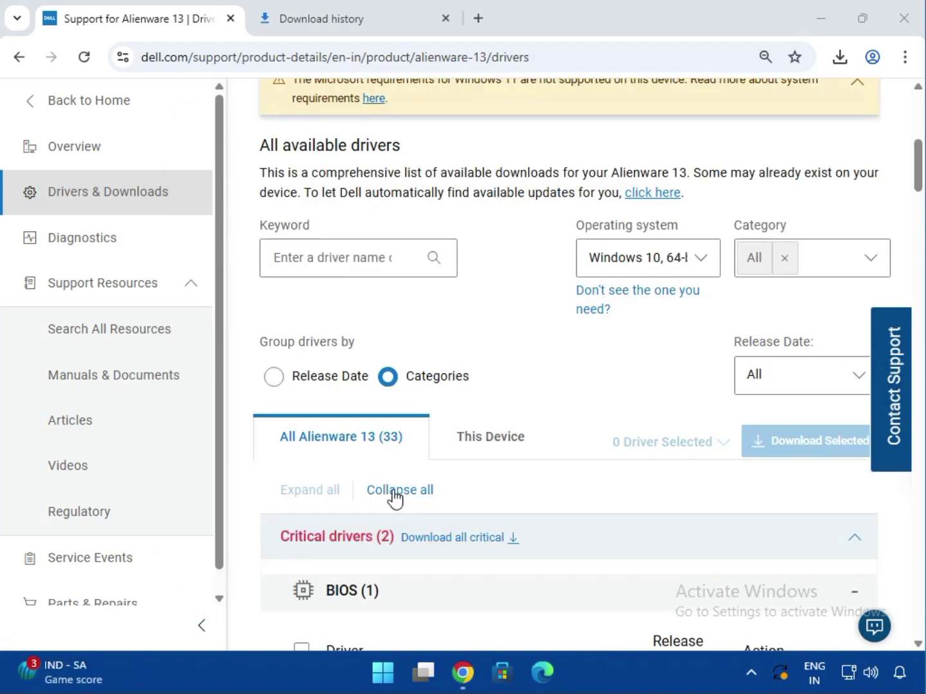
- Download the Realtek High Definition Audio Driver from the Audio category of the recommended drivers
scroll(406, 501, down, 5)
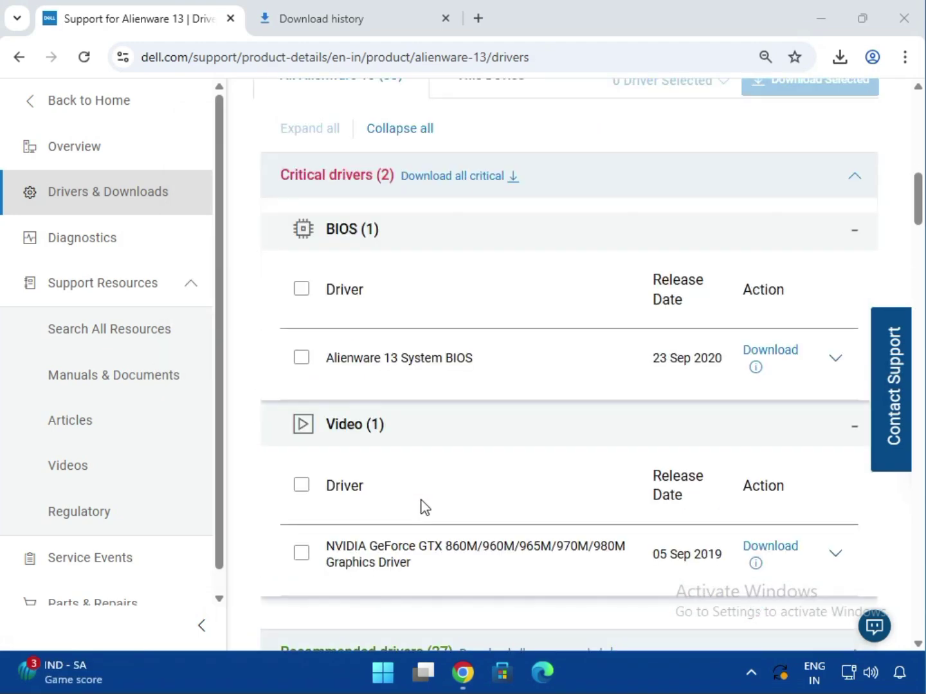
scroll(421, 508, down, 8)
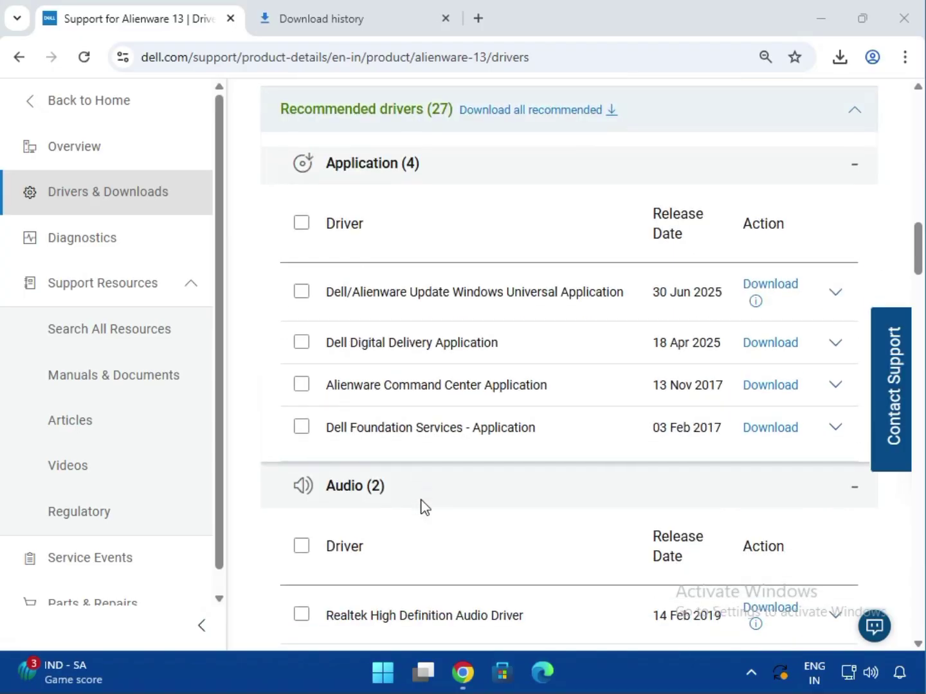
scroll(421, 508, down, 3)
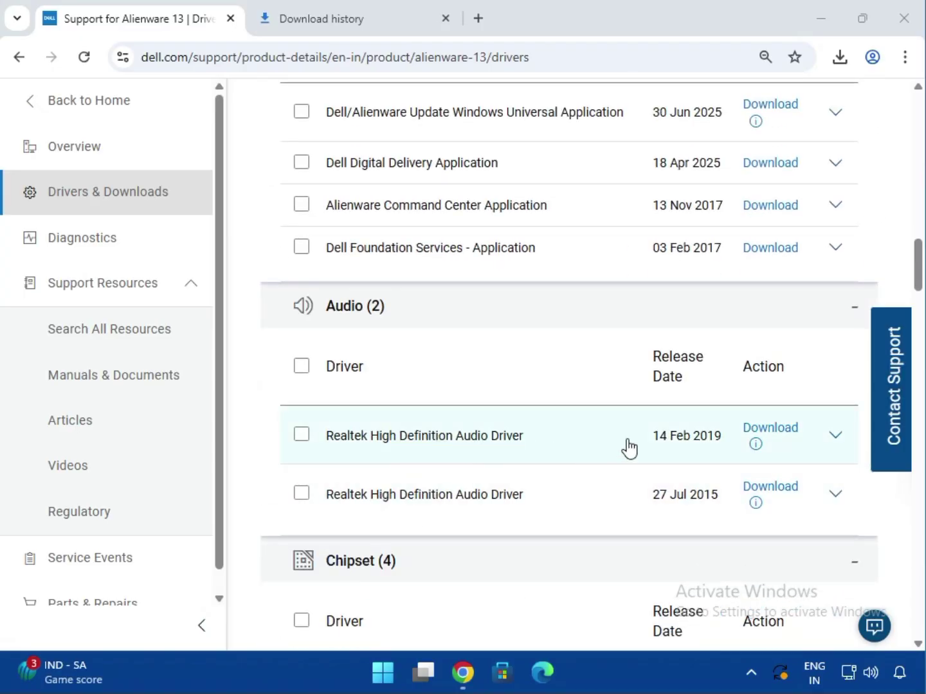
click(770, 429)
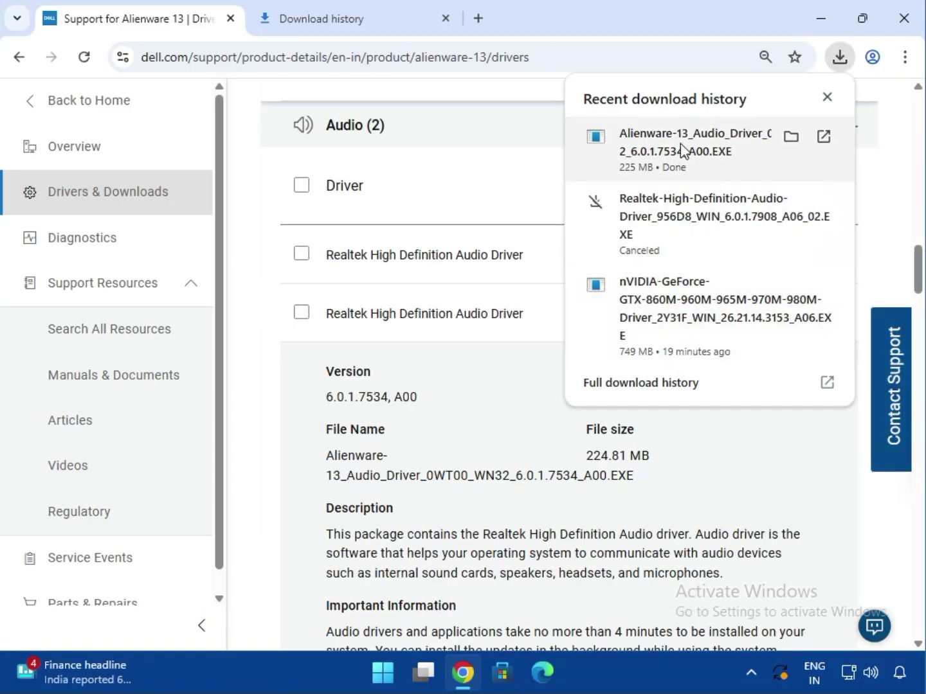
- Run the downloaded Alienware-13 audio driver package, allow it to make changes, and install the Realtek High Definition Audio Driver
click(692, 153)
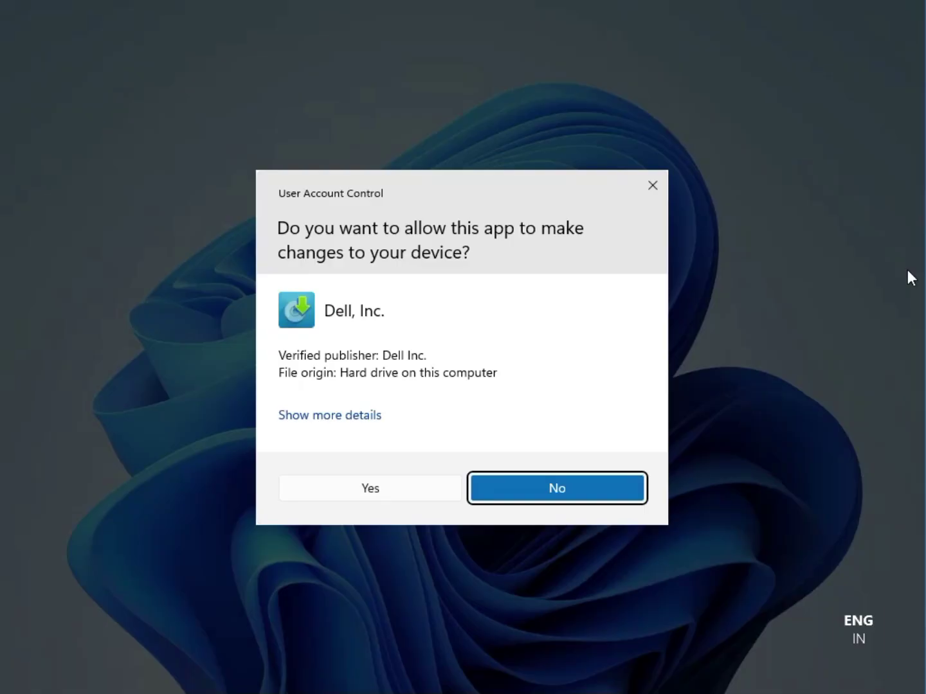
click(352, 488)
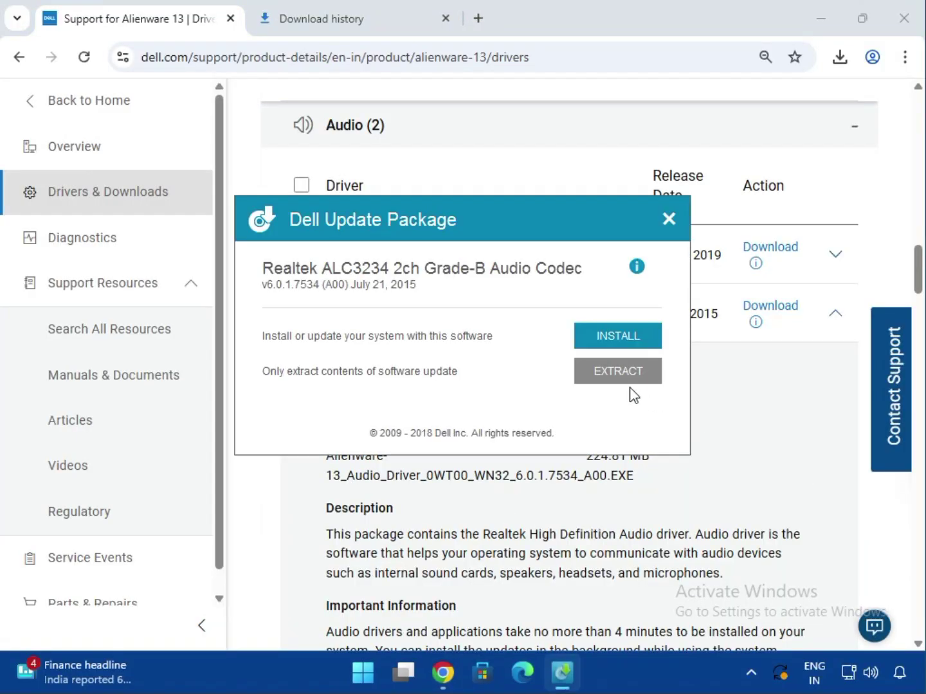
click(599, 336)
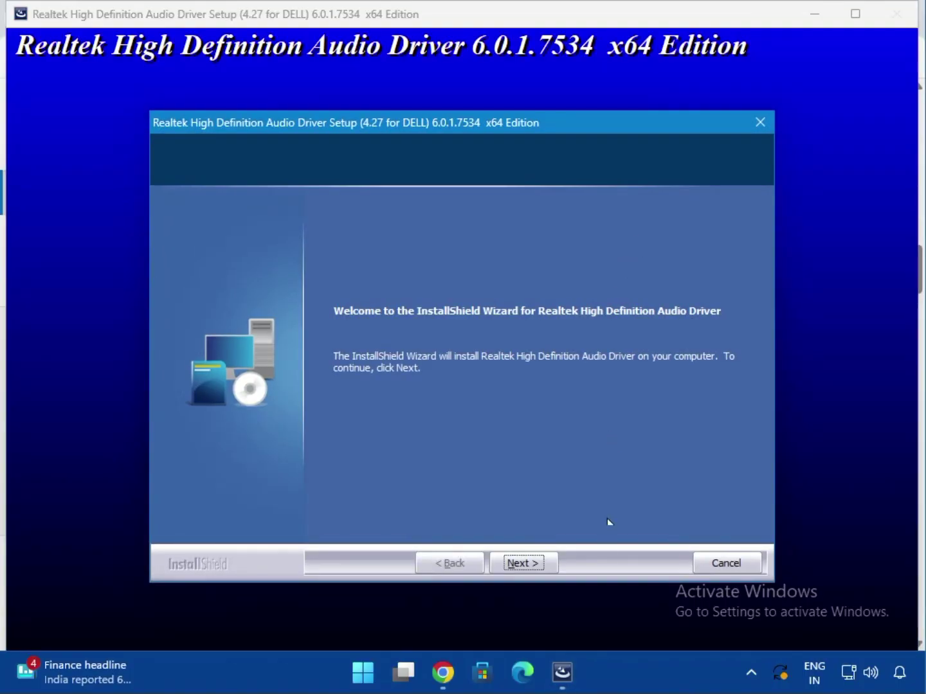
click(518, 563)
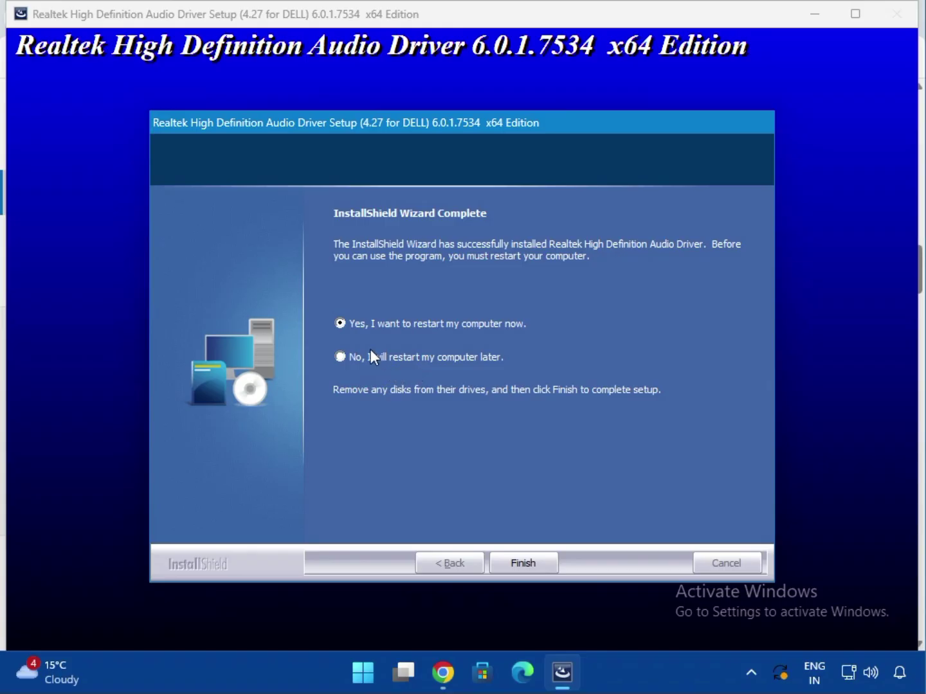
- Finish the Realtek audio driver setup with the computer restart postponed, and close the Dell Update Package and the driver's details
click(350, 357)
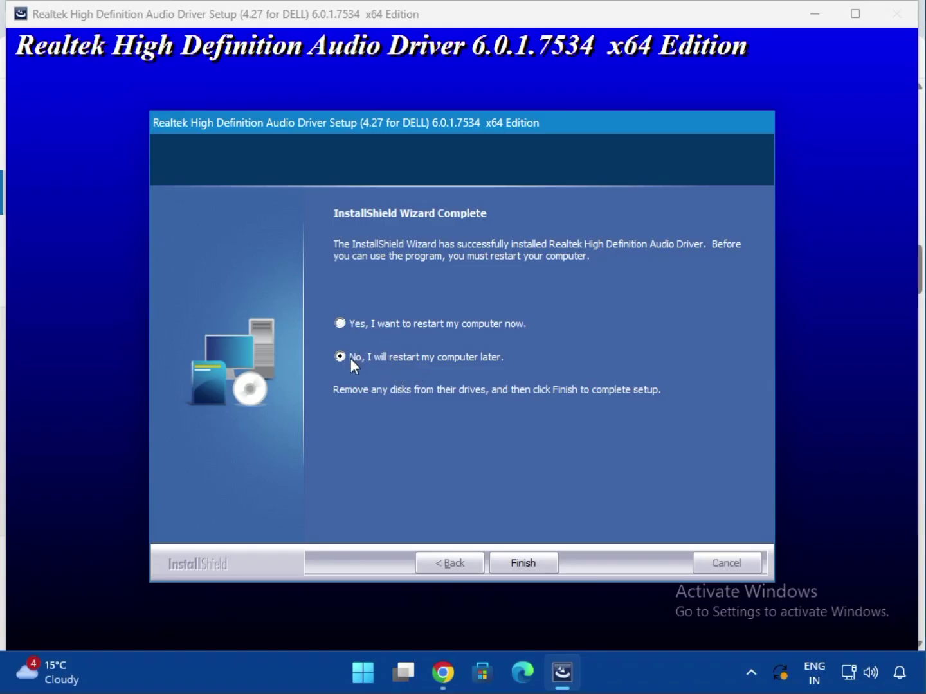
click(518, 563)
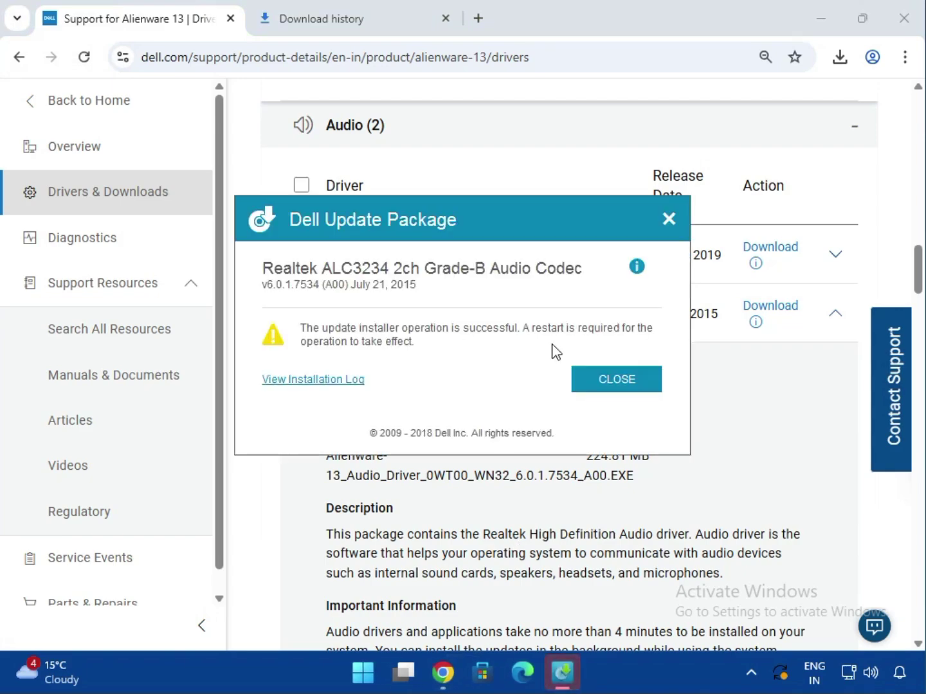
click(615, 382)
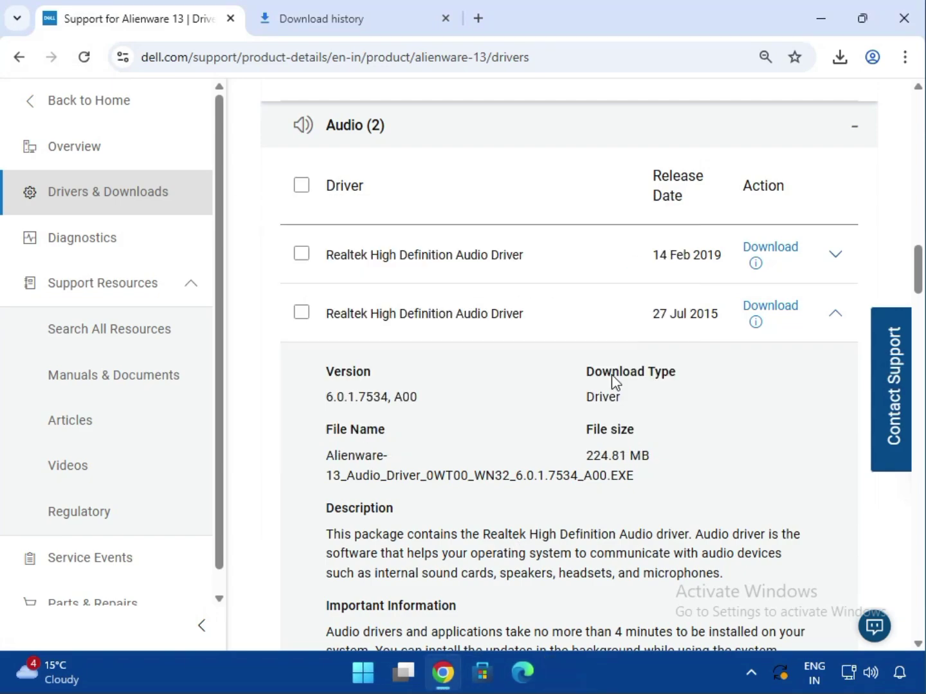
click(829, 321)
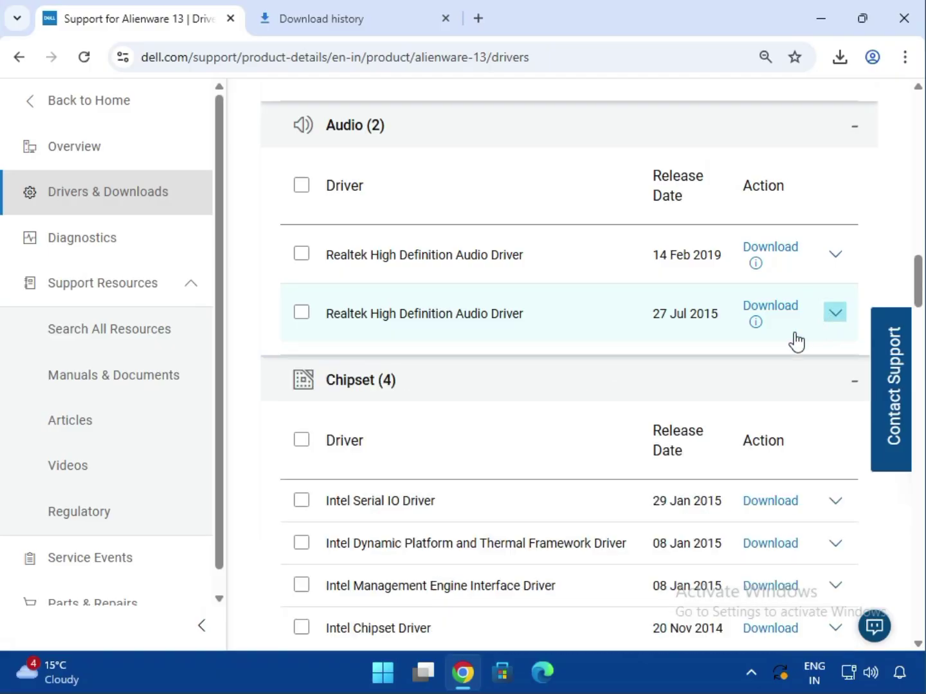
- Download the Intel Chipset Driver from the Chipset category of the recommended drivers and check its version details
scroll(556, 475, down, 1)
scroll(555, 472, down, 2)
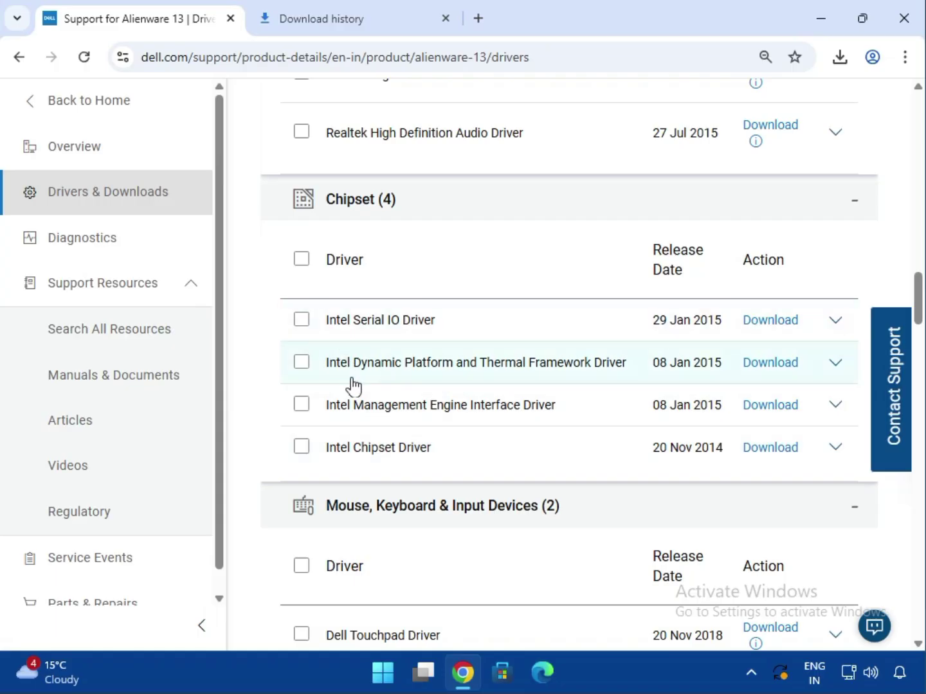
click(301, 448)
click(303, 466)
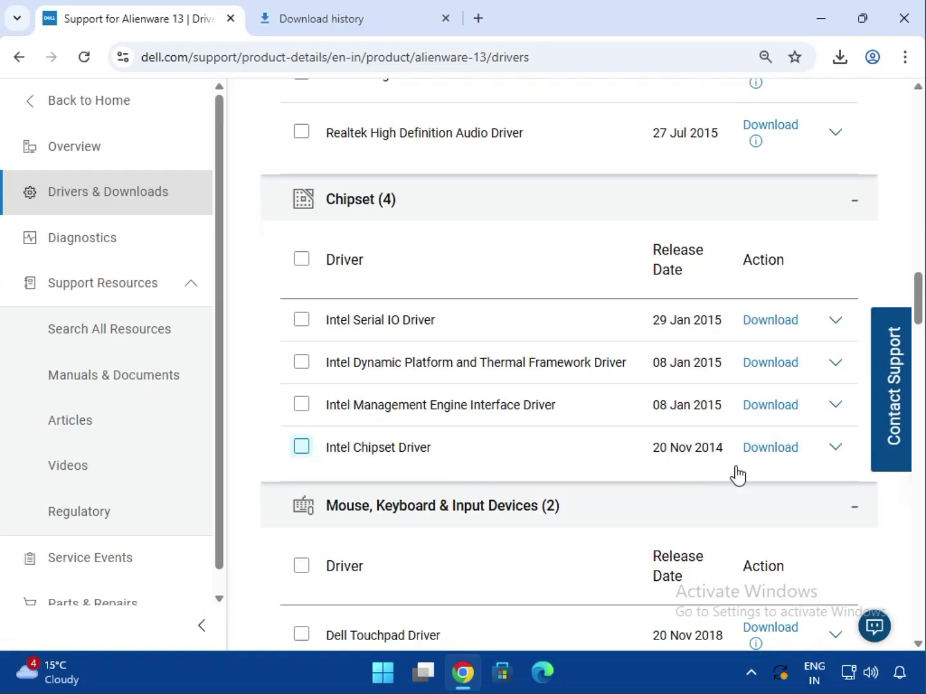
click(770, 460)
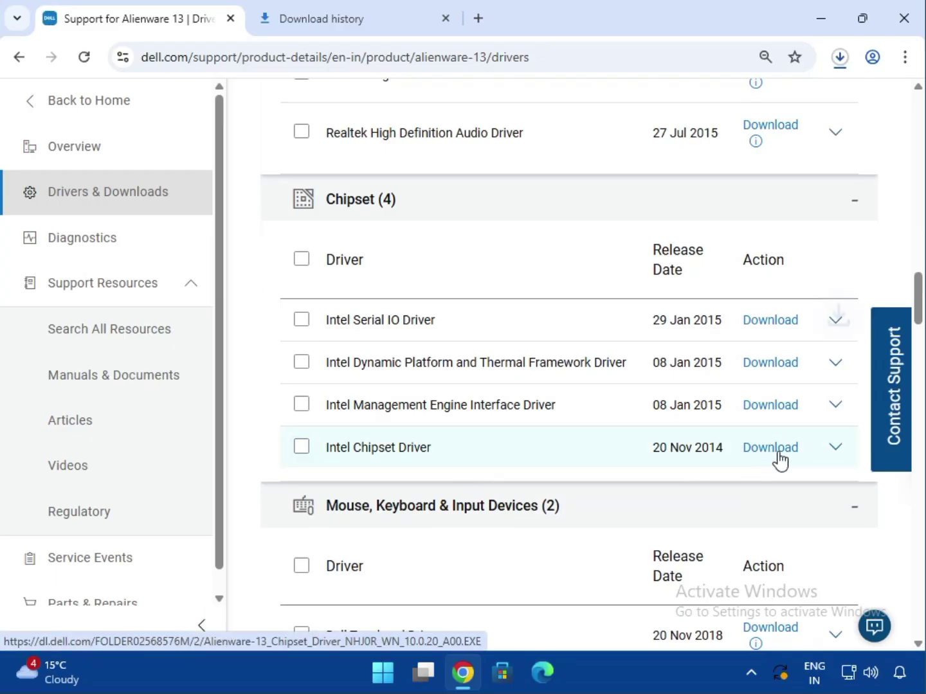
click(835, 450)
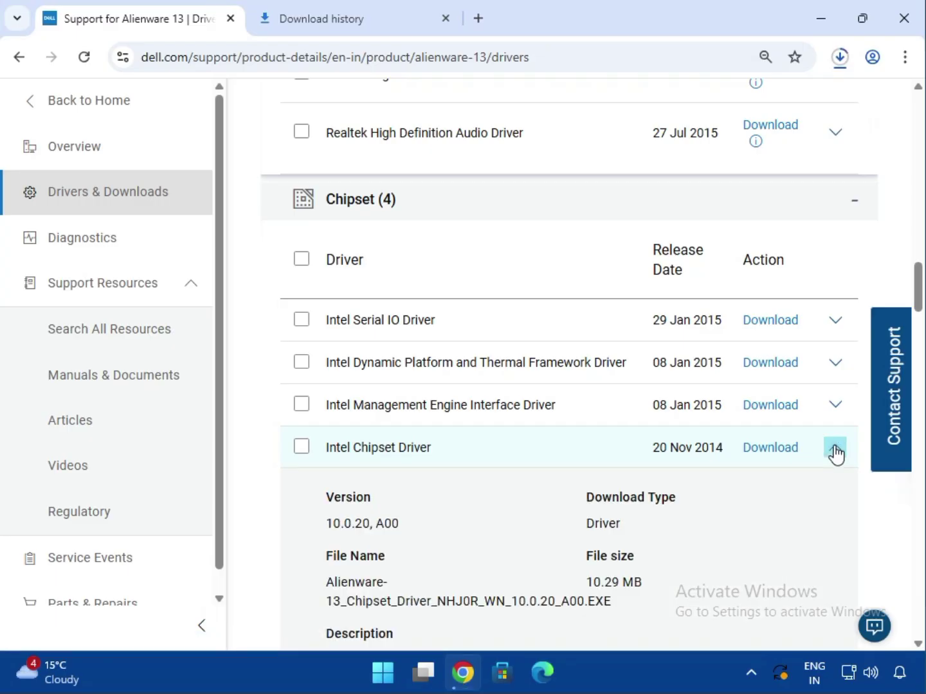
click(836, 452)
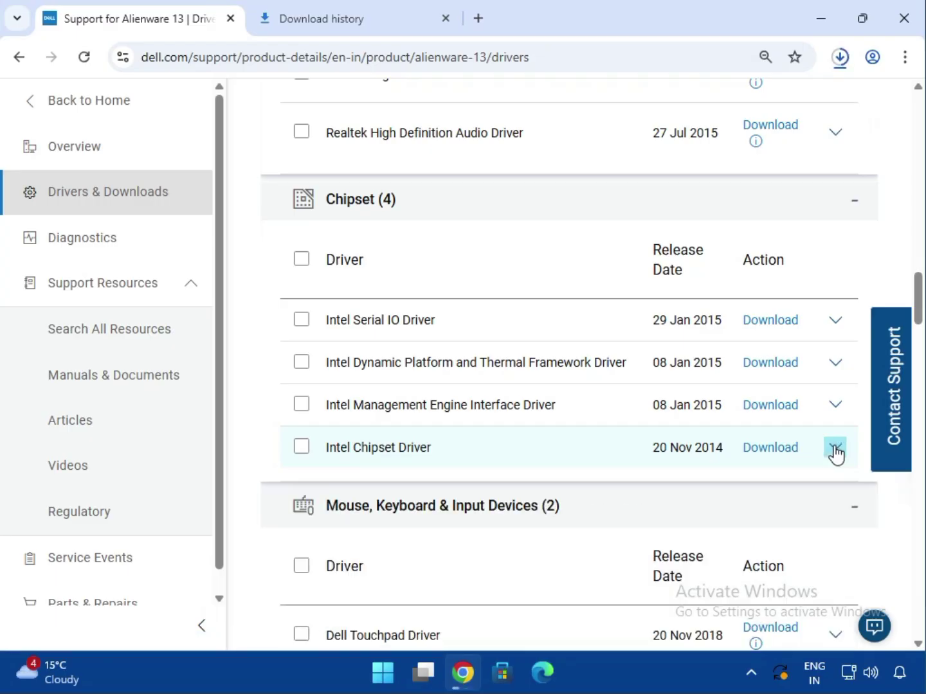
- Run the downloaded chipset driver package, allow it to make changes, and install the Intel(R) Chipset Device Software, accepting its license agreement
click(837, 70)
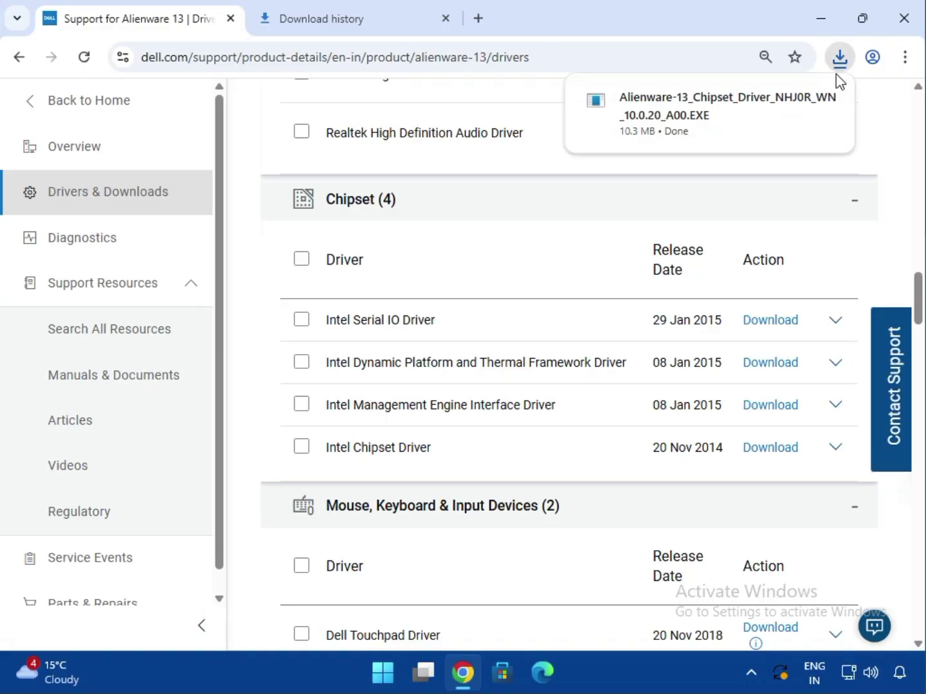
click(673, 122)
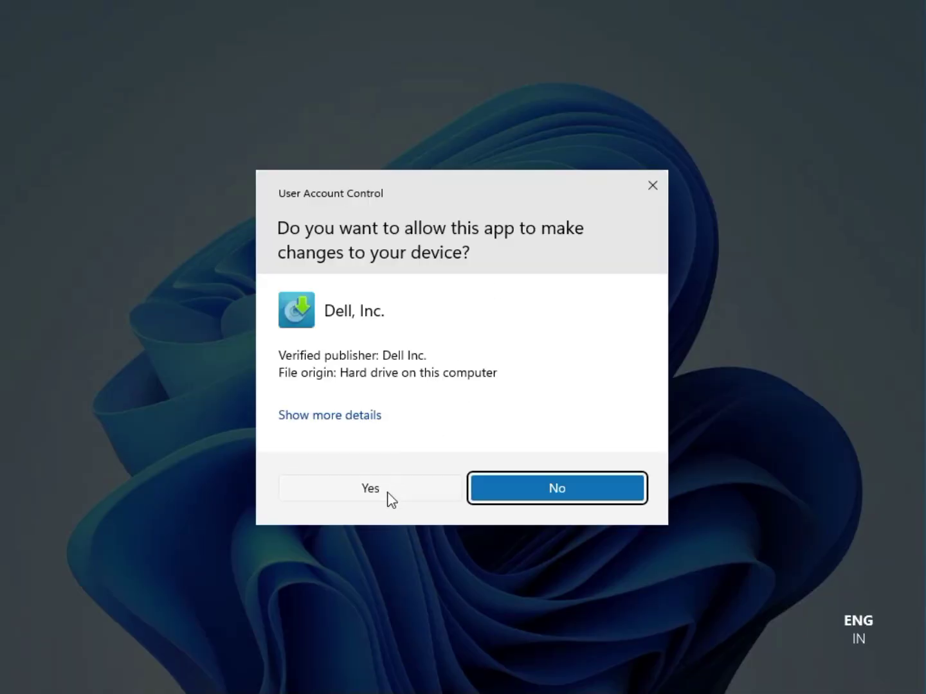
click(388, 492)
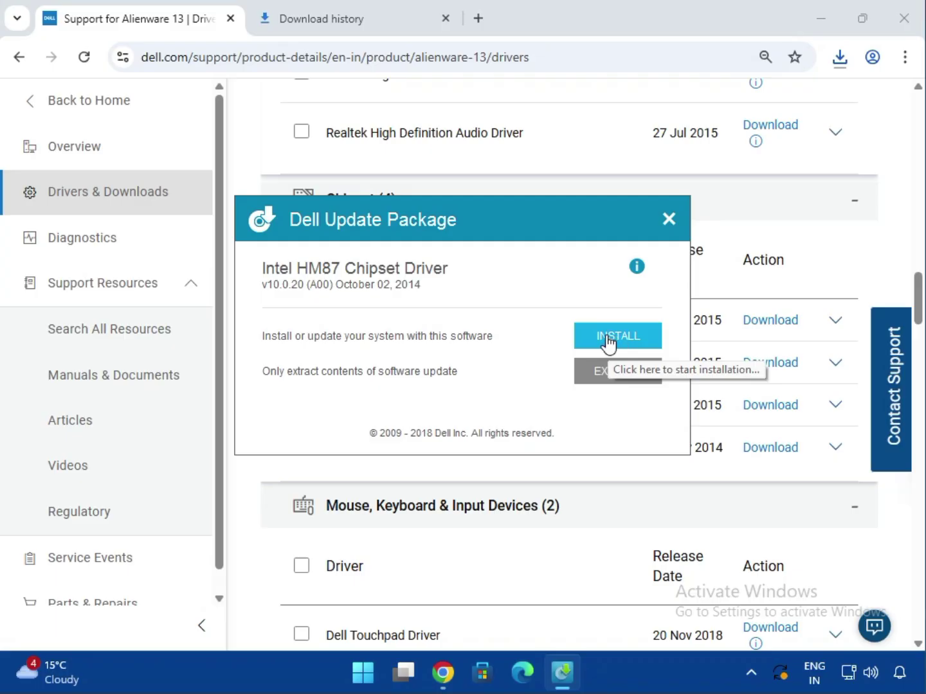
click(608, 338)
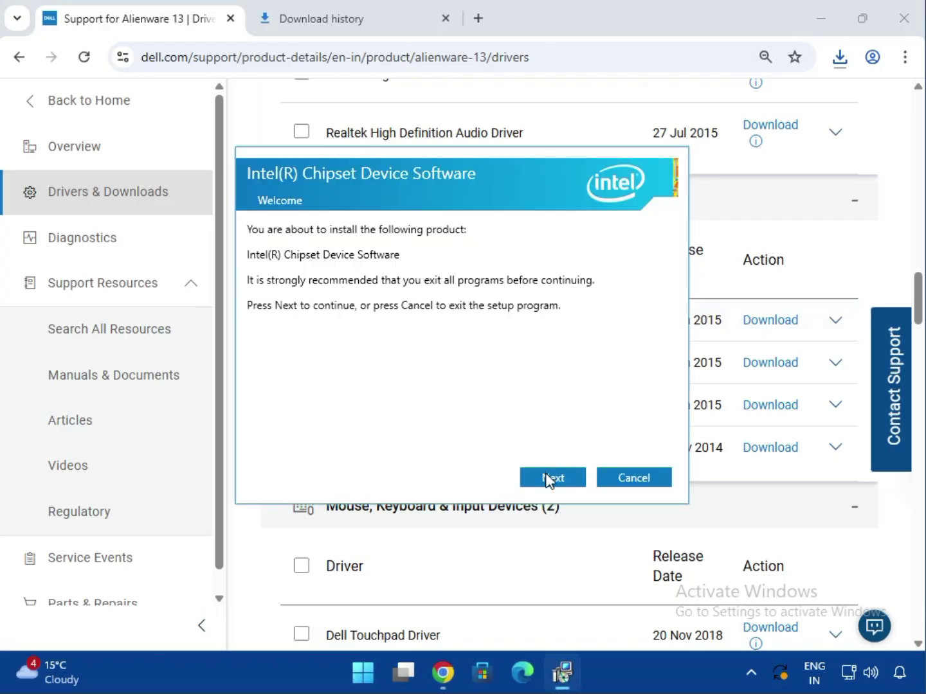
click(546, 478)
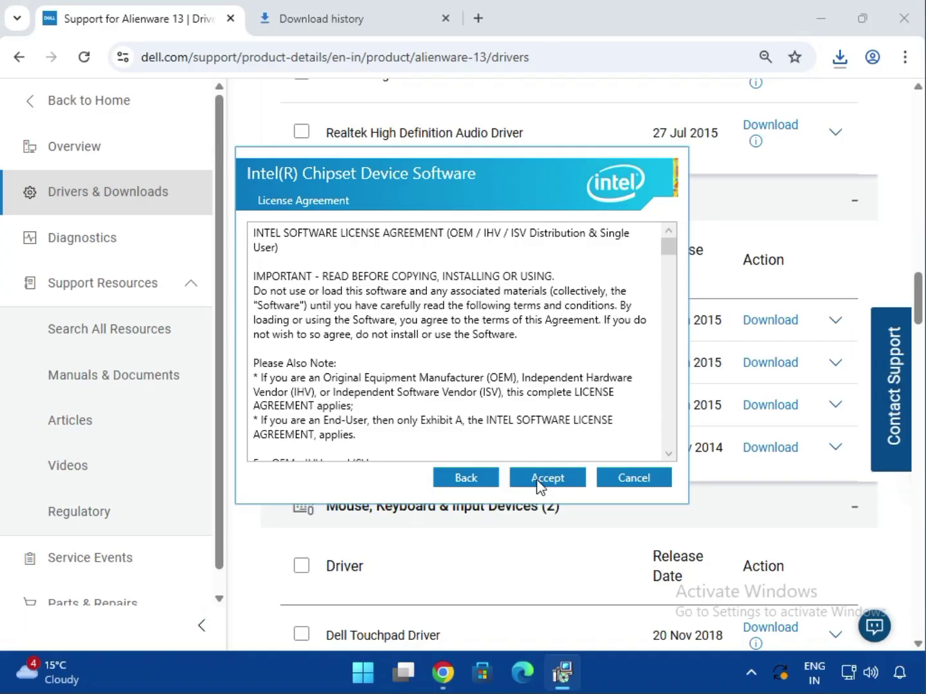
click(536, 480)
click(538, 481)
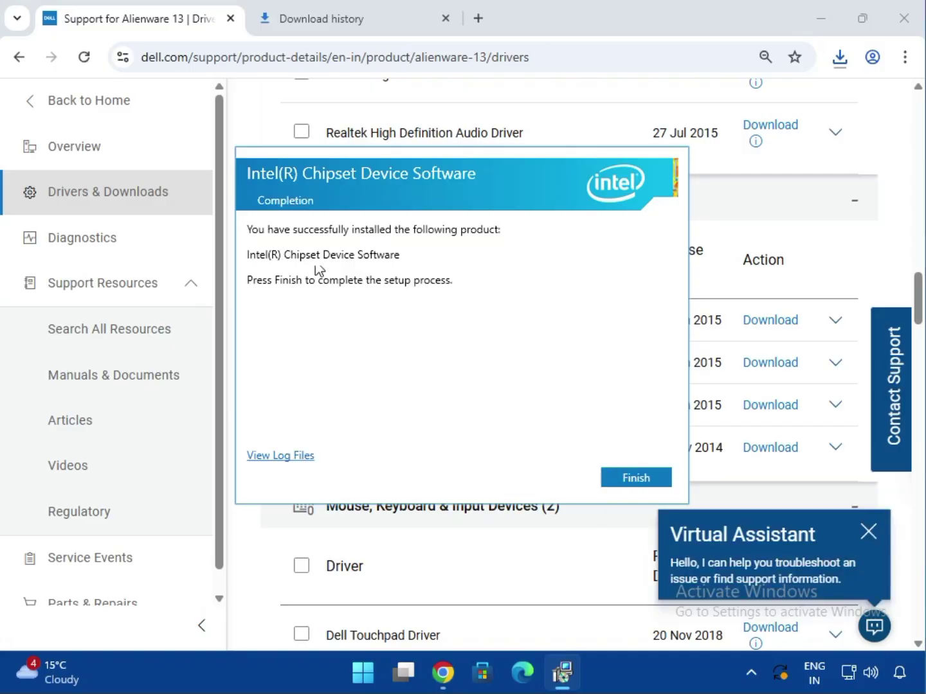
click(633, 479)
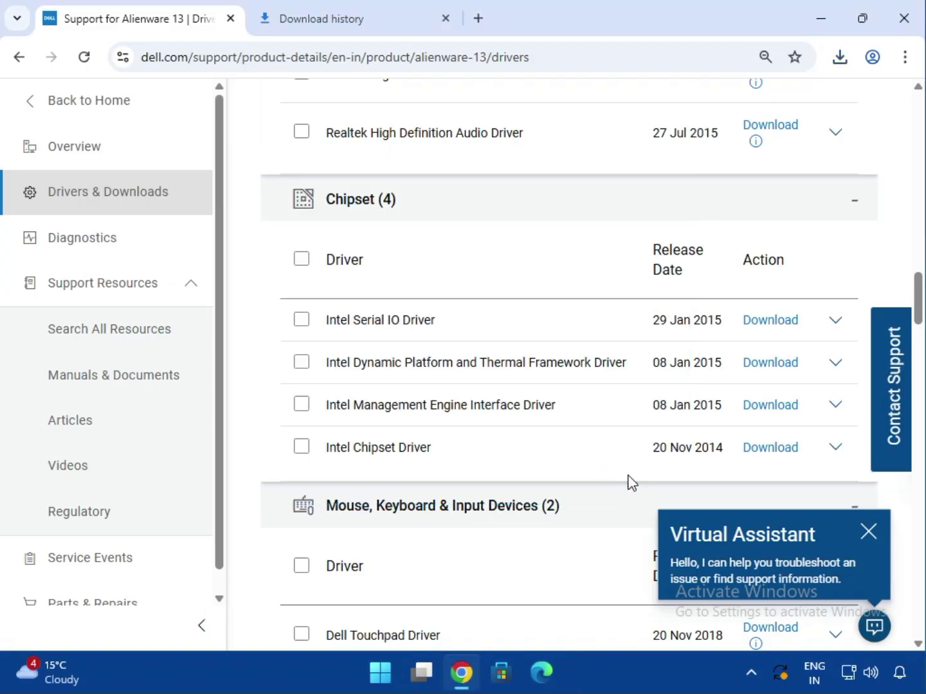
- Close the chipset driver's update package and download the Dell Touchpad Driver from the Mouse, Keyboard & Input Devices category
scroll(473, 501, up, 15)
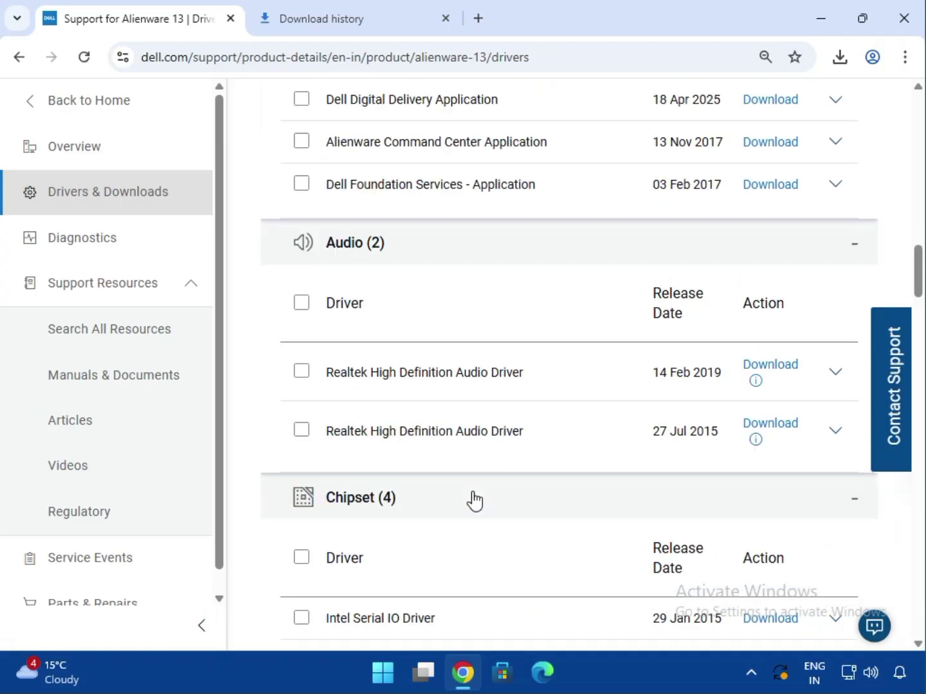
scroll(472, 501, up, 2)
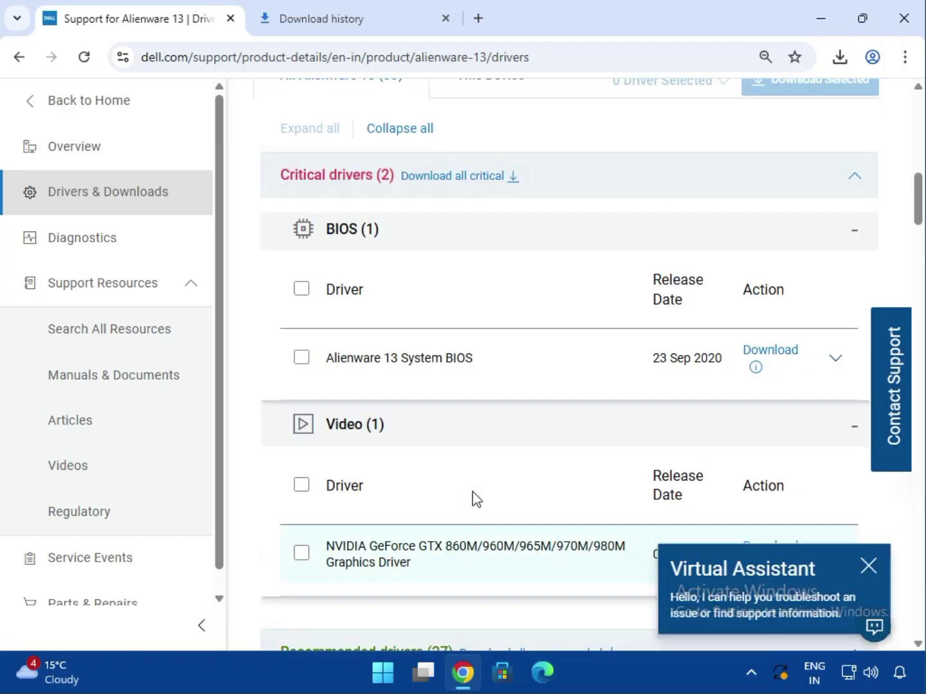
scroll(473, 498, down, 15)
scroll(473, 500, down, 5)
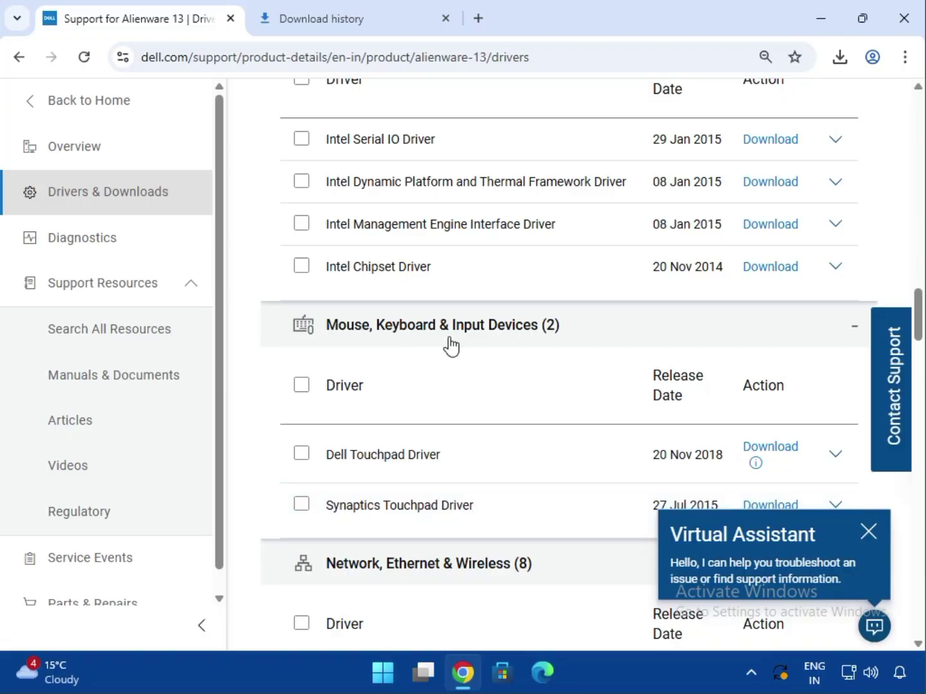
scroll(586, 492, down, 1)
scroll(585, 490, down, 1)
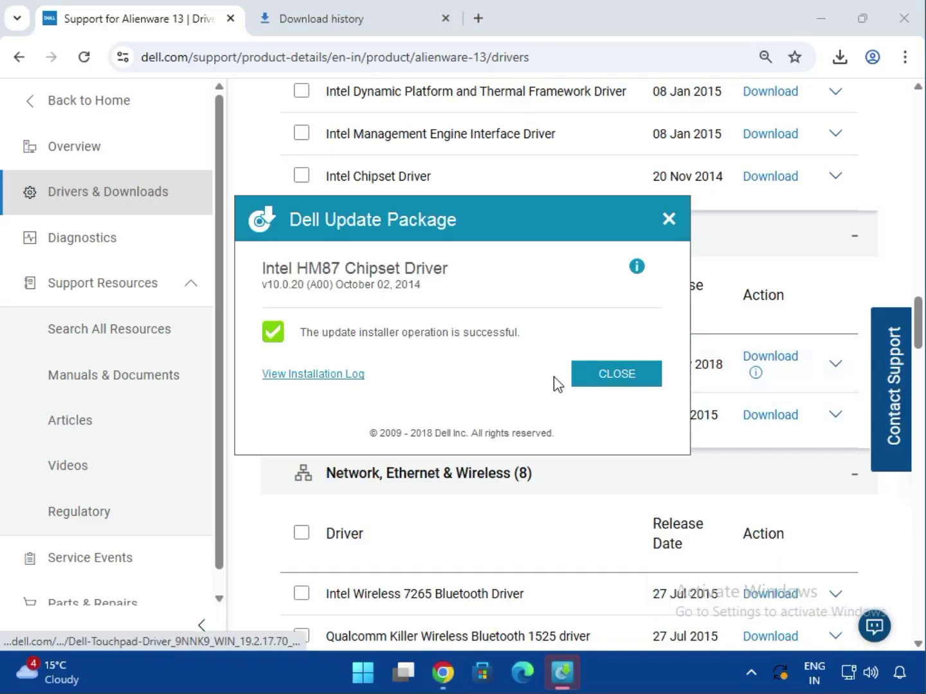
click(595, 379)
click(762, 361)
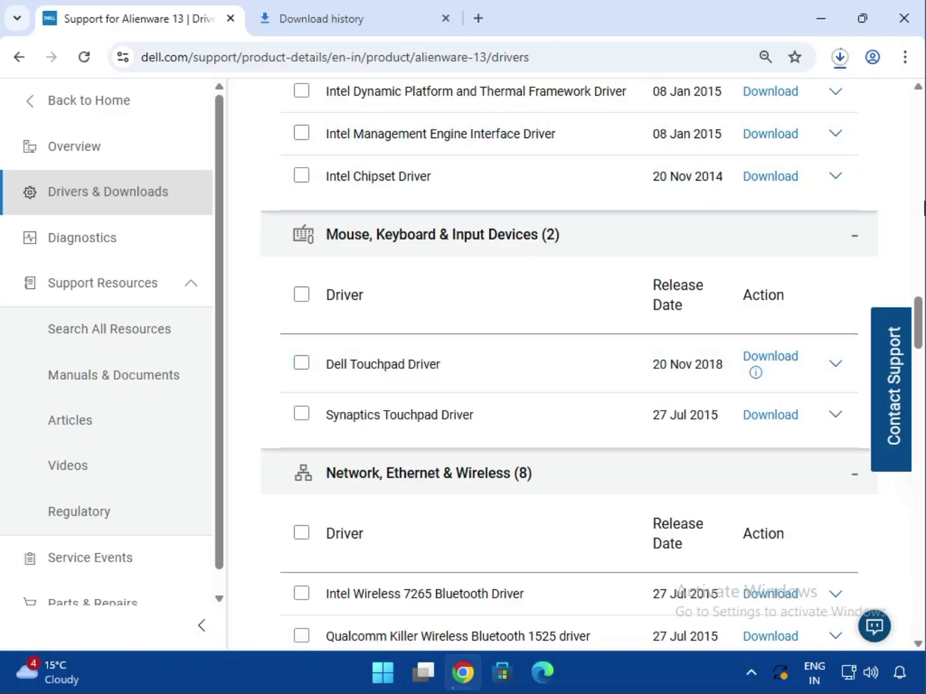
click(839, 57)
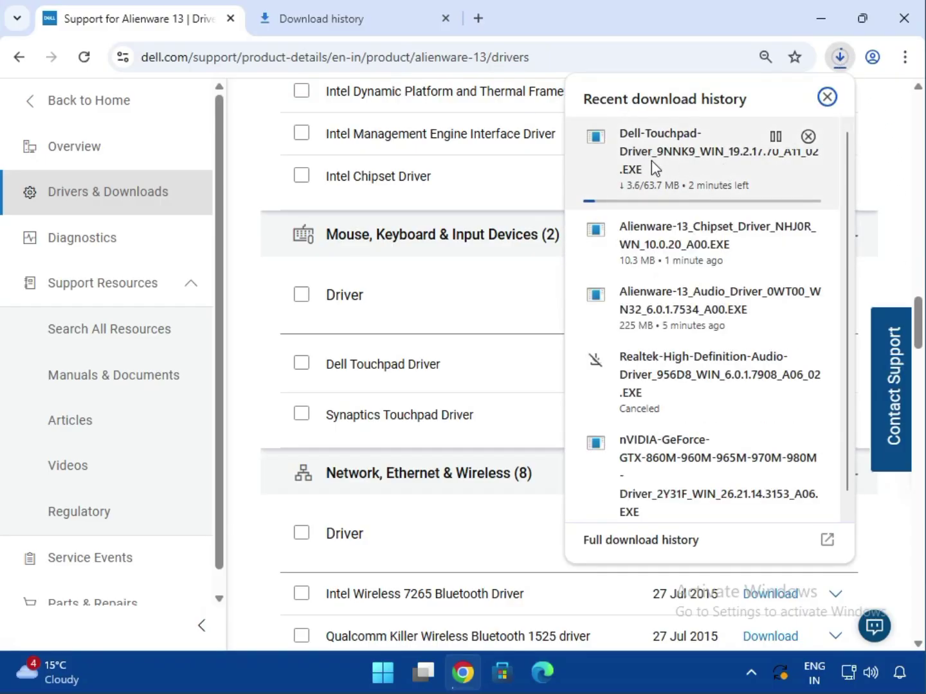
click(918, 335)
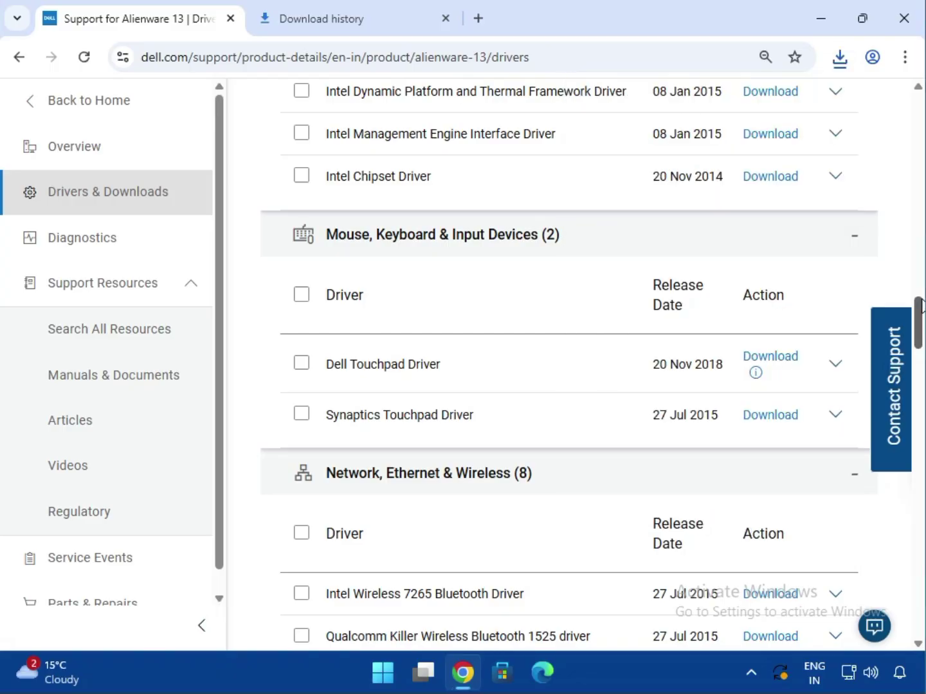
- Run the downloaded Dell Touchpad Driver package, allow it to make changes, and complete its installation
click(839, 58)
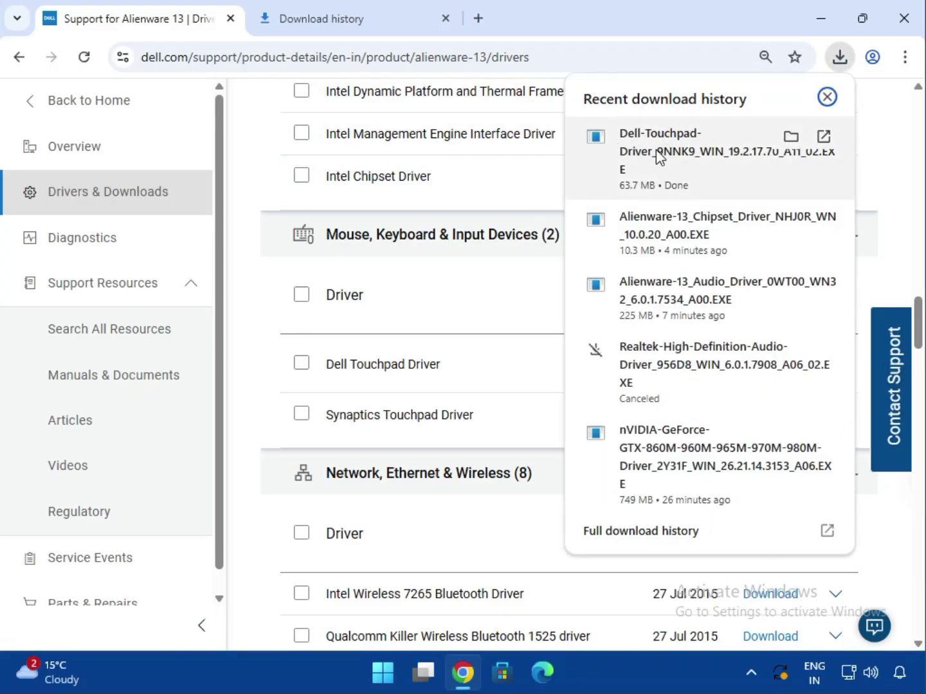
click(657, 148)
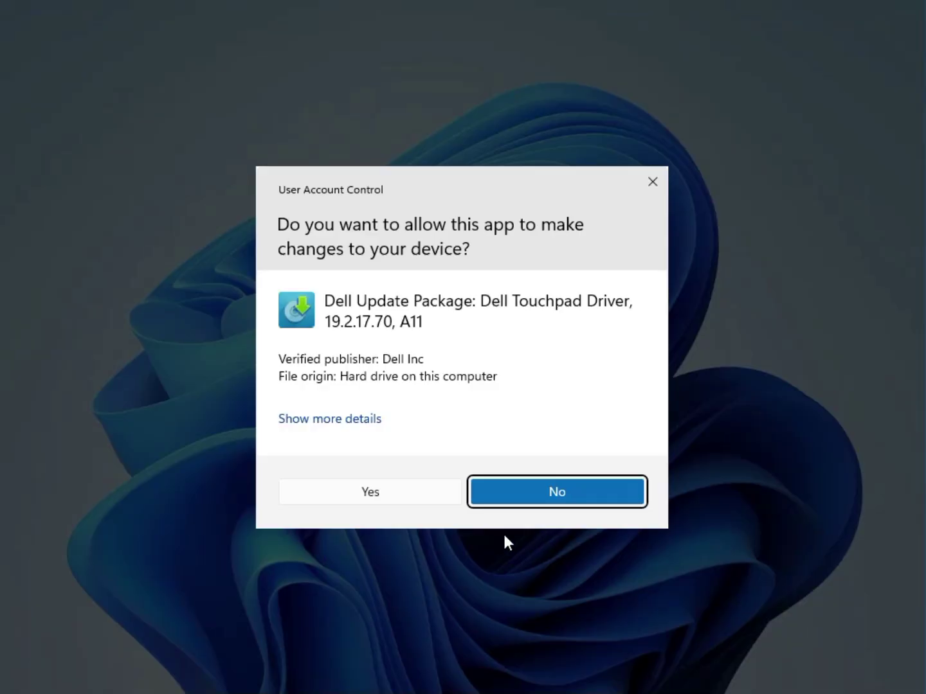
click(371, 492)
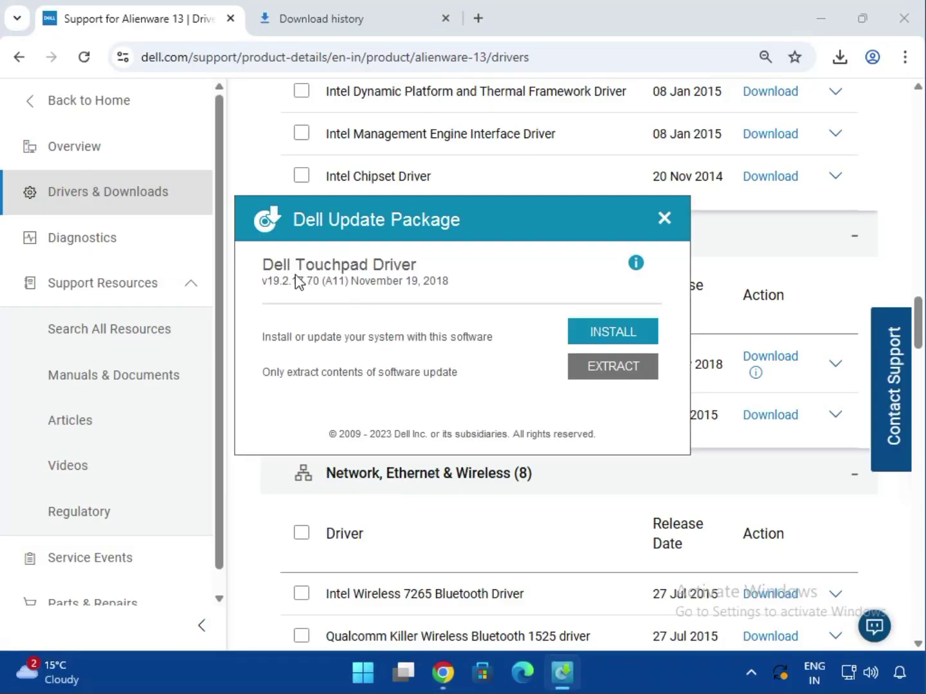
click(609, 336)
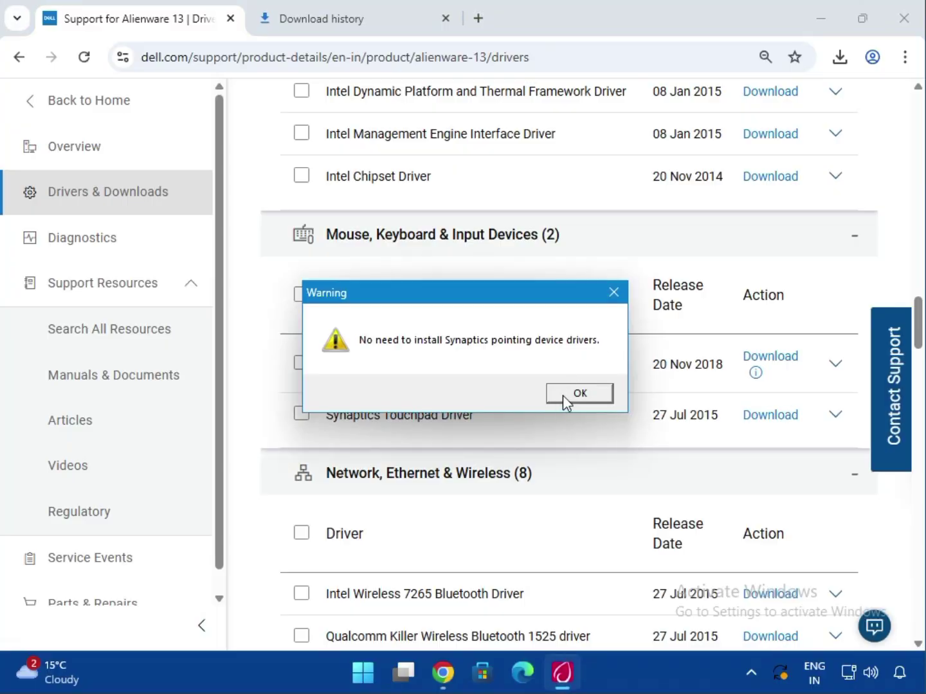
click(564, 397)
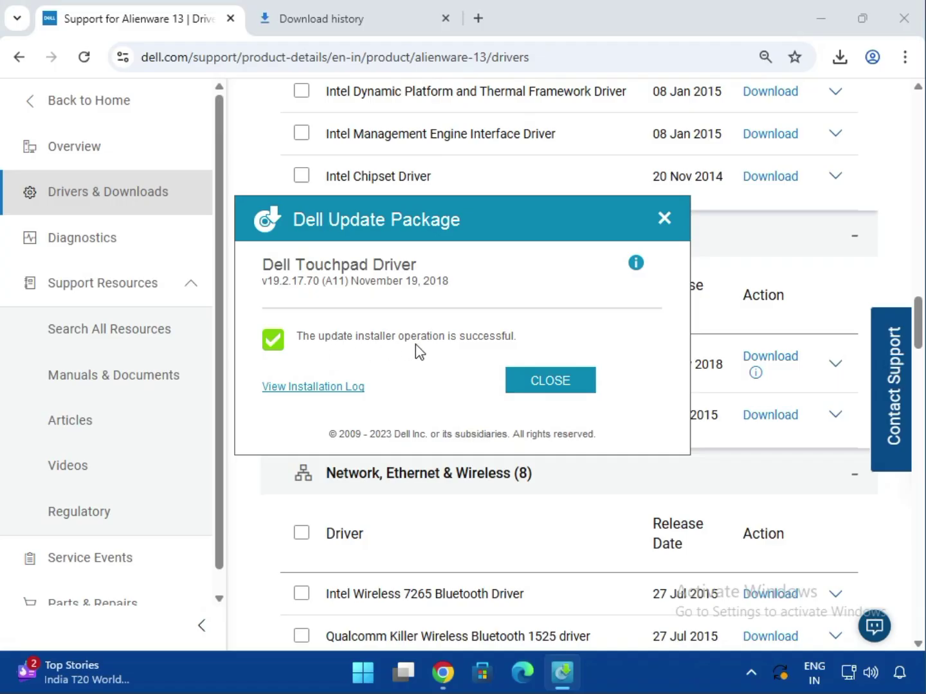
click(552, 382)
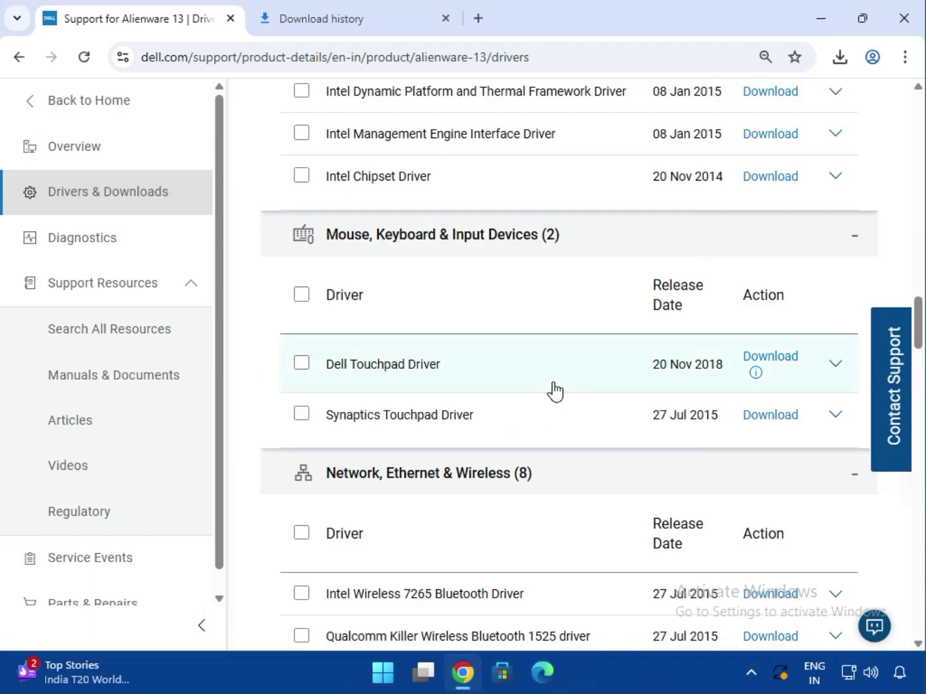
- Download the Intel Wireless 7265 Bluetooth Driver from the Network, Ethernet & Wireless category and check its version details
scroll(554, 391, up, 10)
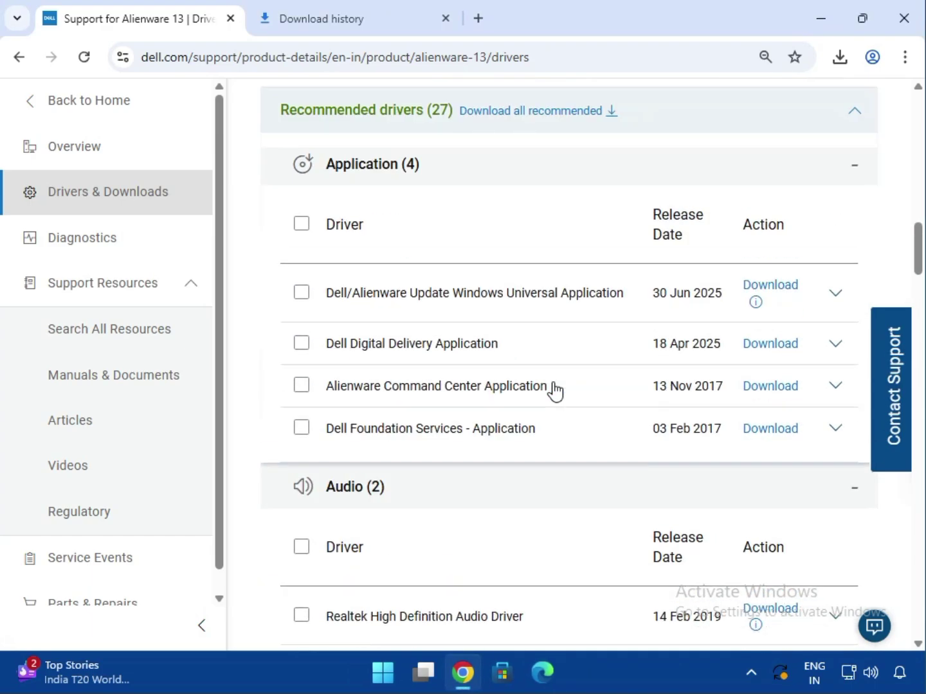
scroll(553, 390, down, 5)
scroll(554, 390, down, 8)
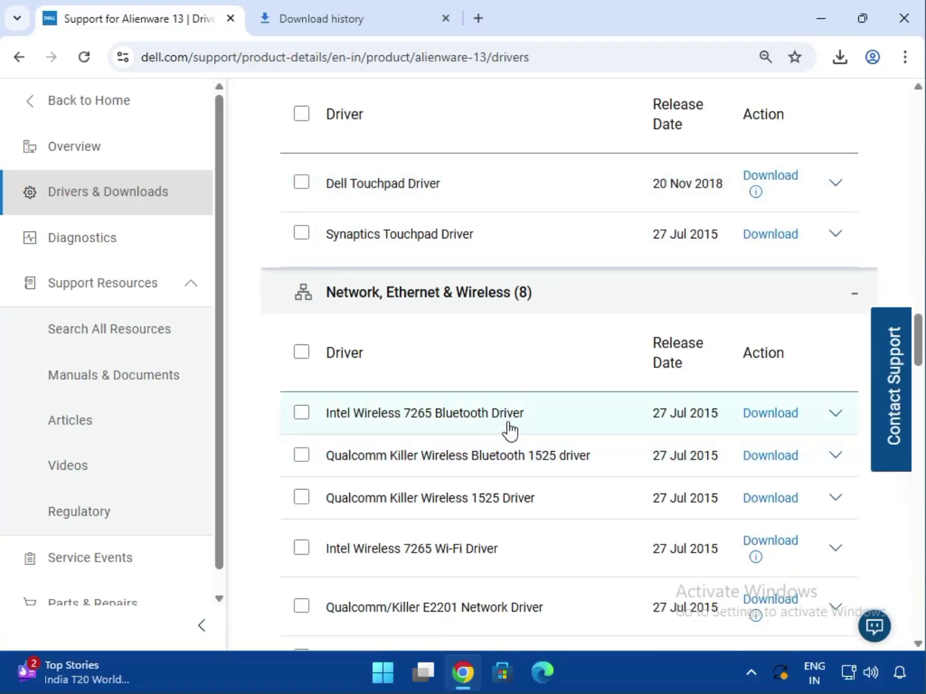
scroll(508, 444, down, 1)
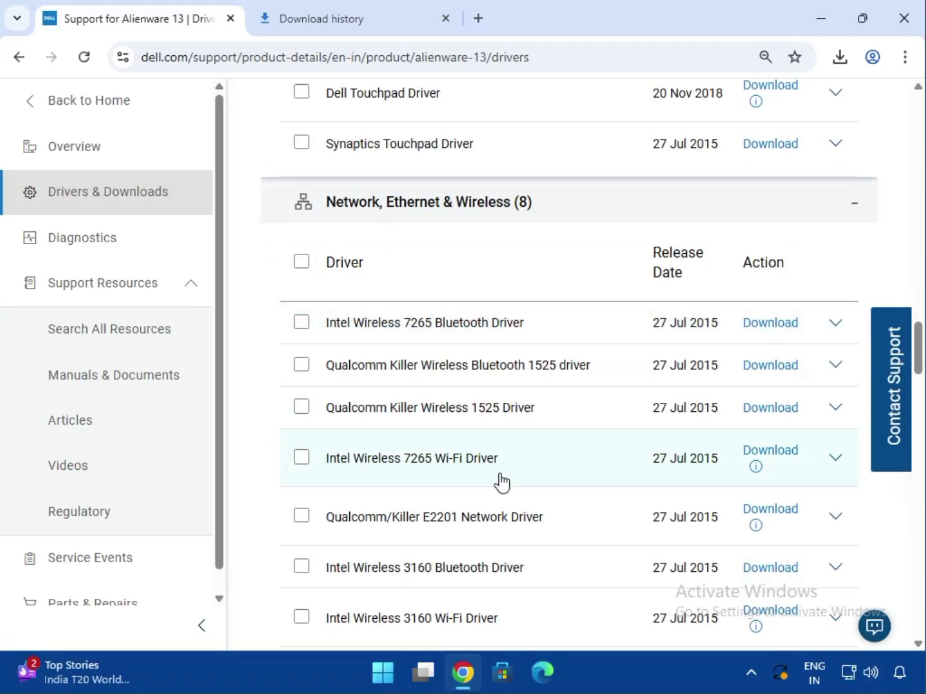
scroll(459, 473, down, 1)
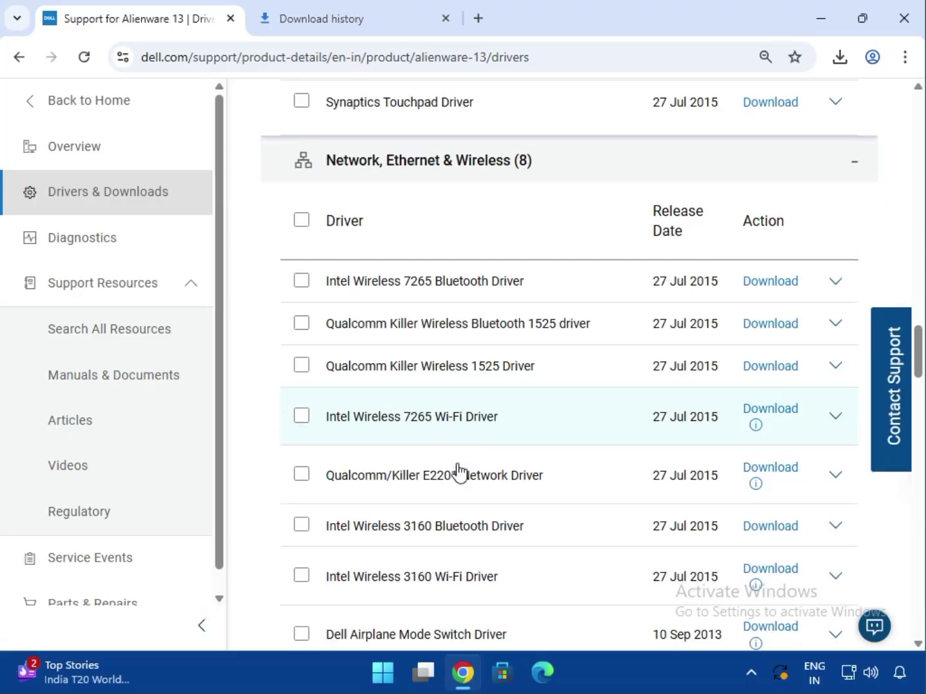
scroll(459, 472, down, 1)
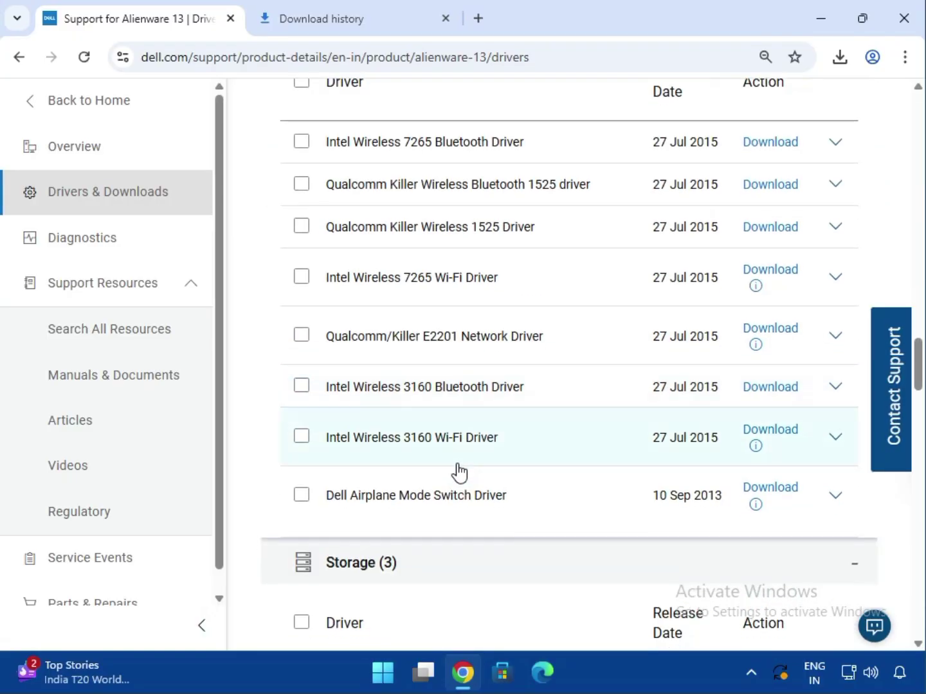
scroll(458, 472, up, 1)
scroll(458, 472, up, 1)
scroll(458, 472, down, 1)
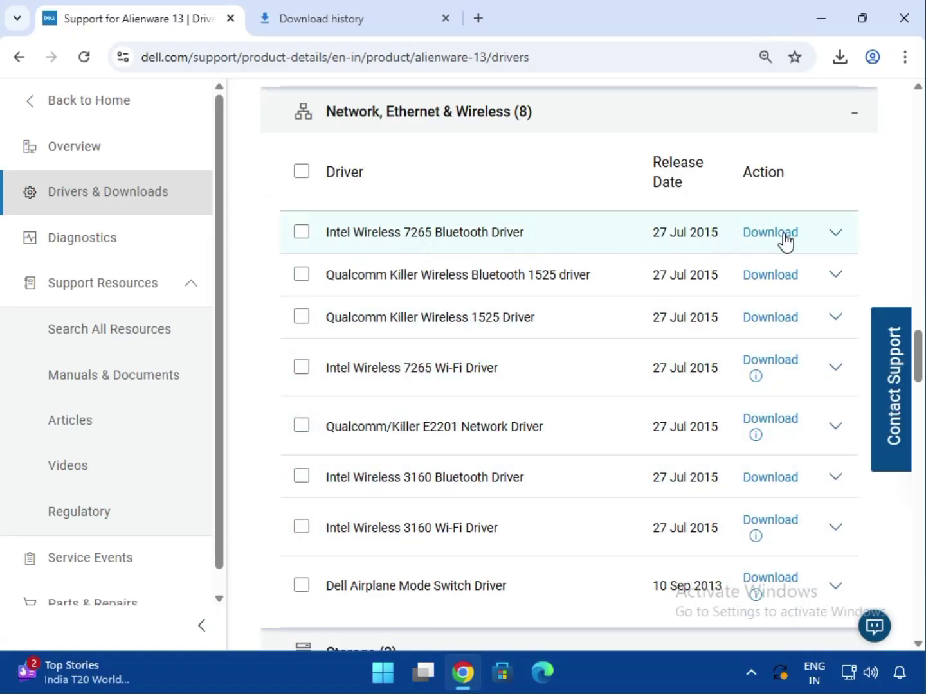
click(835, 236)
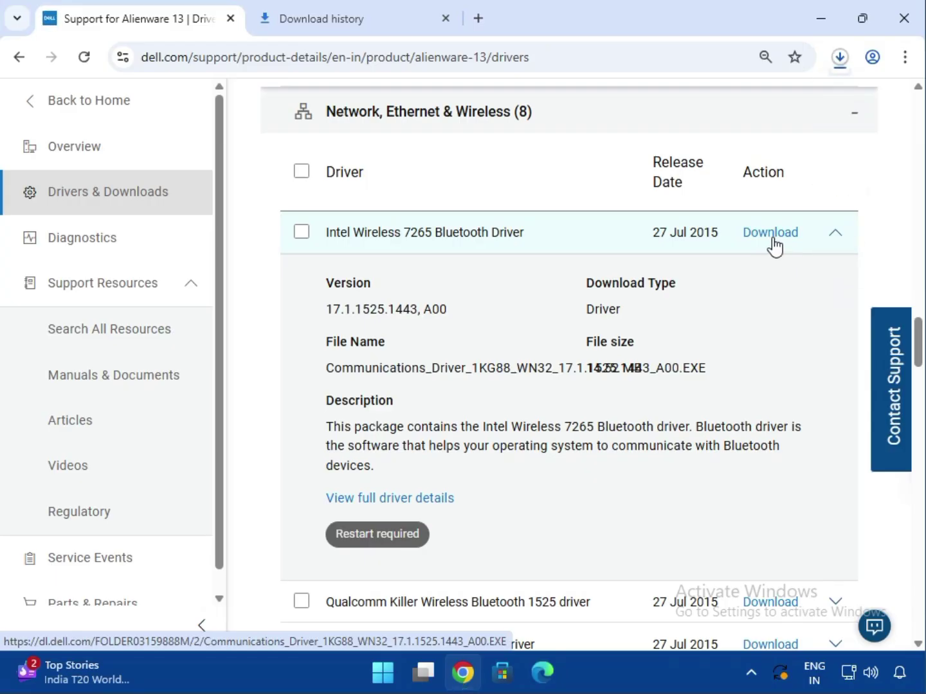
click(834, 235)
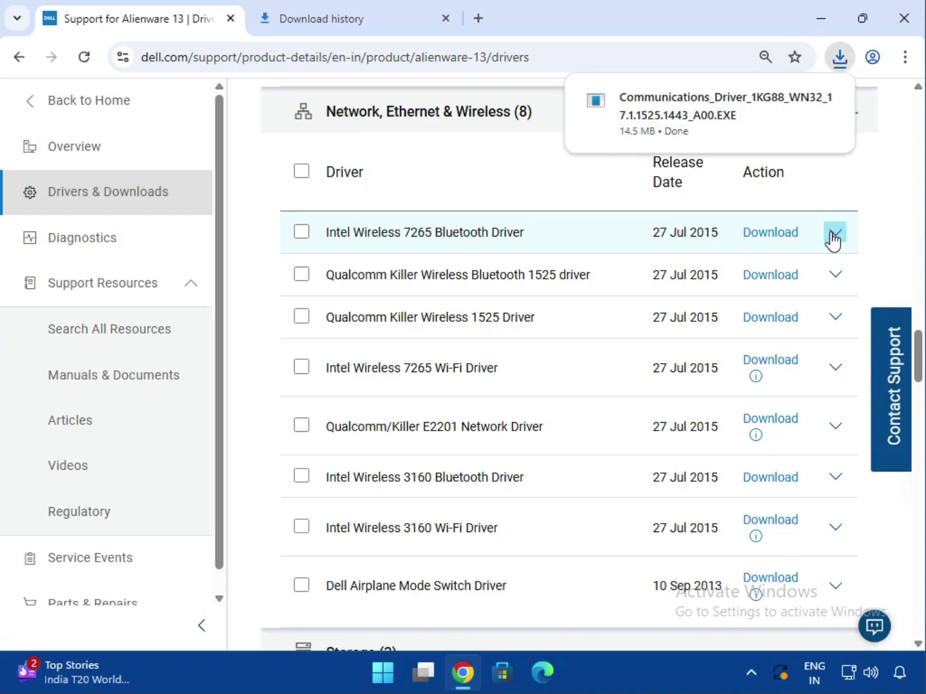
- Run the downloaded Bluetooth driver package, allow it to make changes, try to install the Intel Wireless Bluetooth 7265 driver, and close the package
mouse_move(649, 143)
click(671, 130)
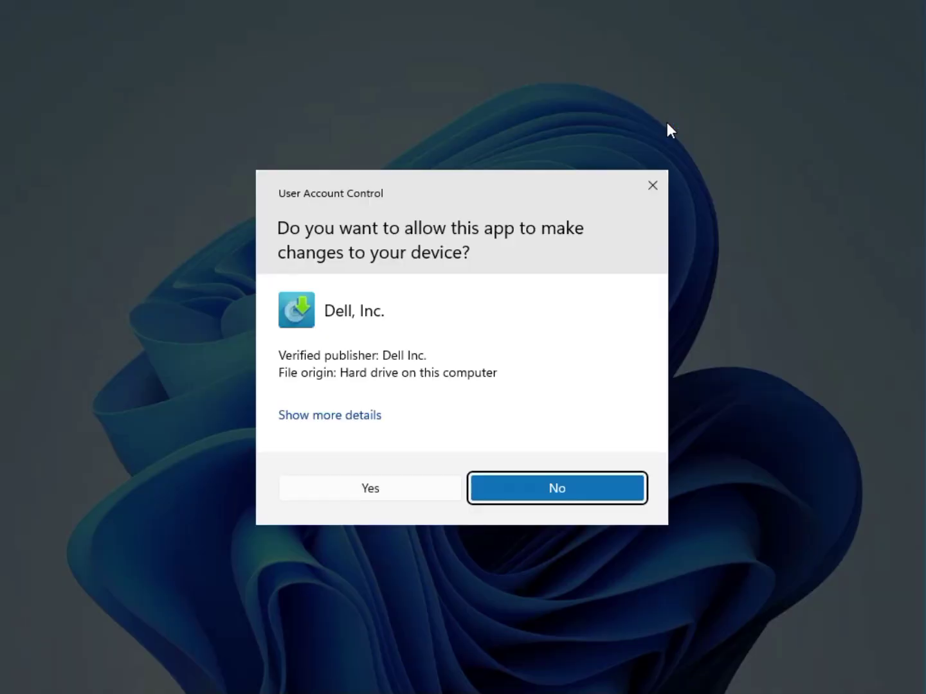
click(414, 491)
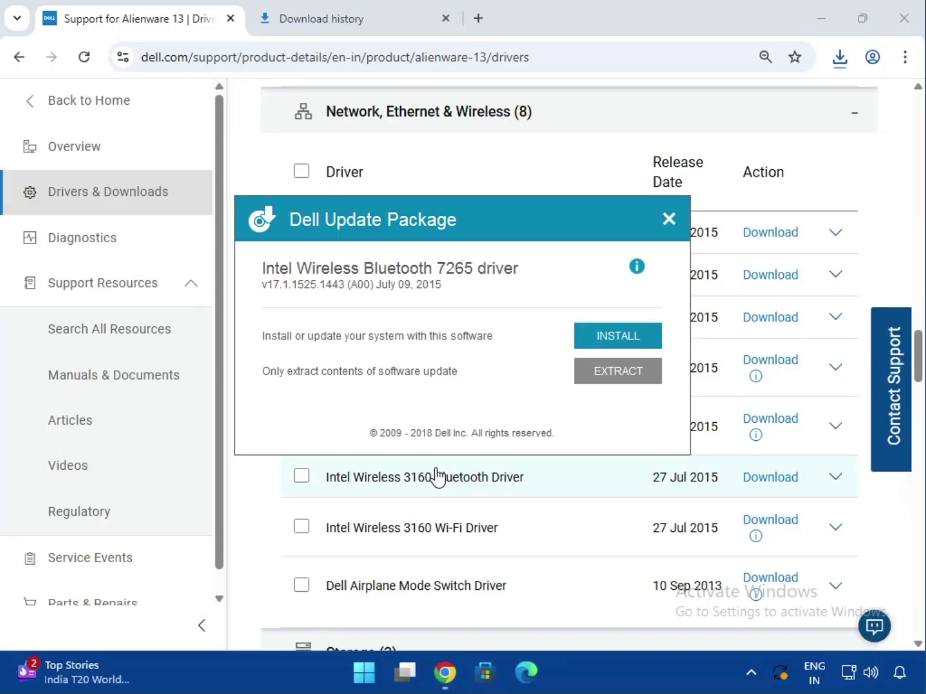
click(624, 347)
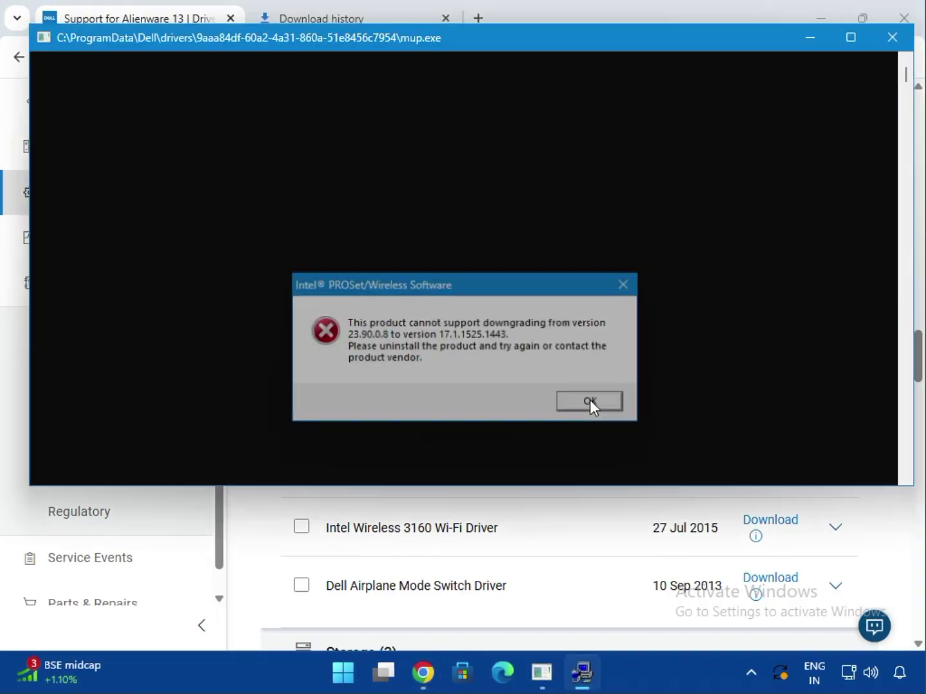
click(591, 400)
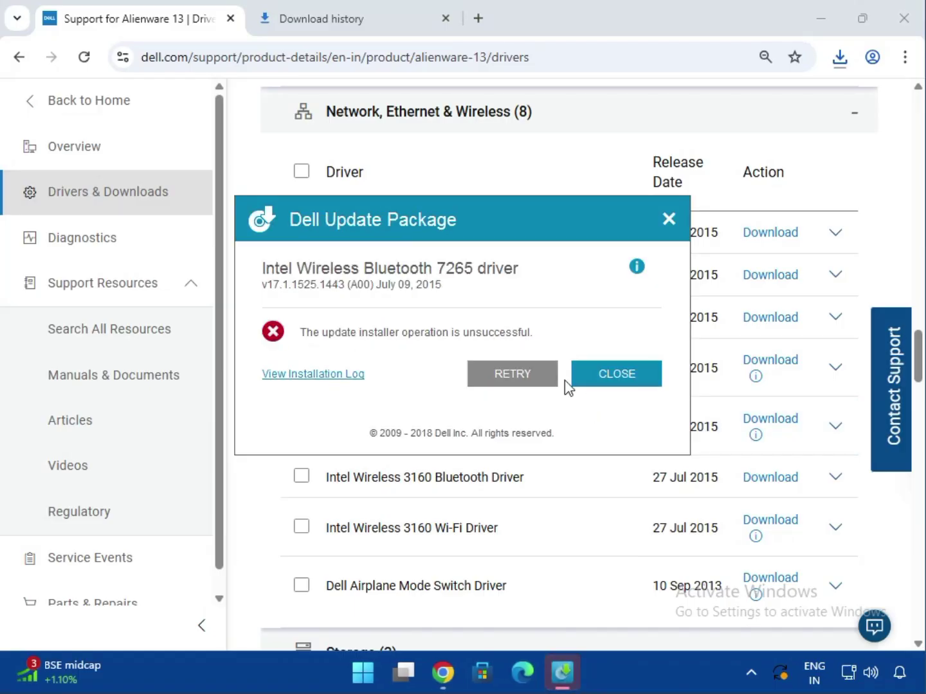
click(594, 388)
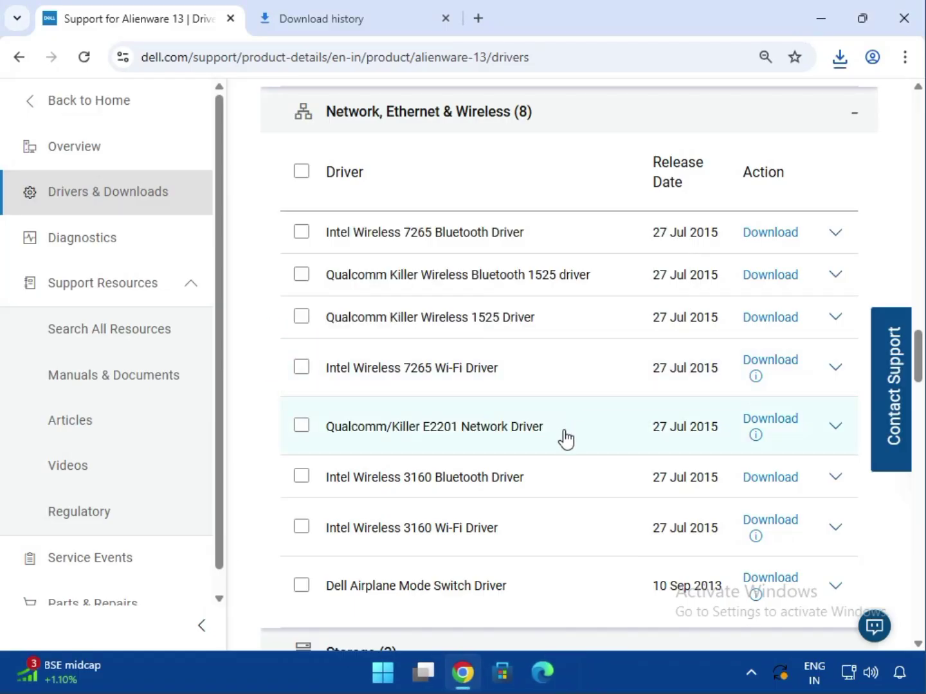
- Download the Intel Wireless 7265 Wi-Fi Driver from the Network, Ethernet & Wireless category and check its download progress
scroll(562, 439, up, 10)
scroll(564, 442, down, 10)
click(772, 364)
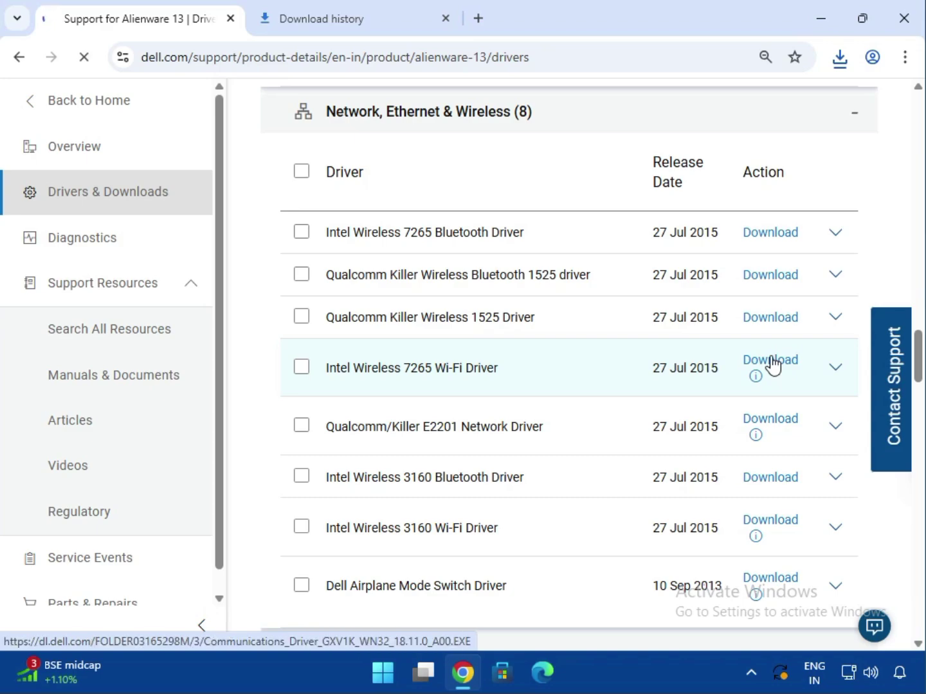
click(838, 71)
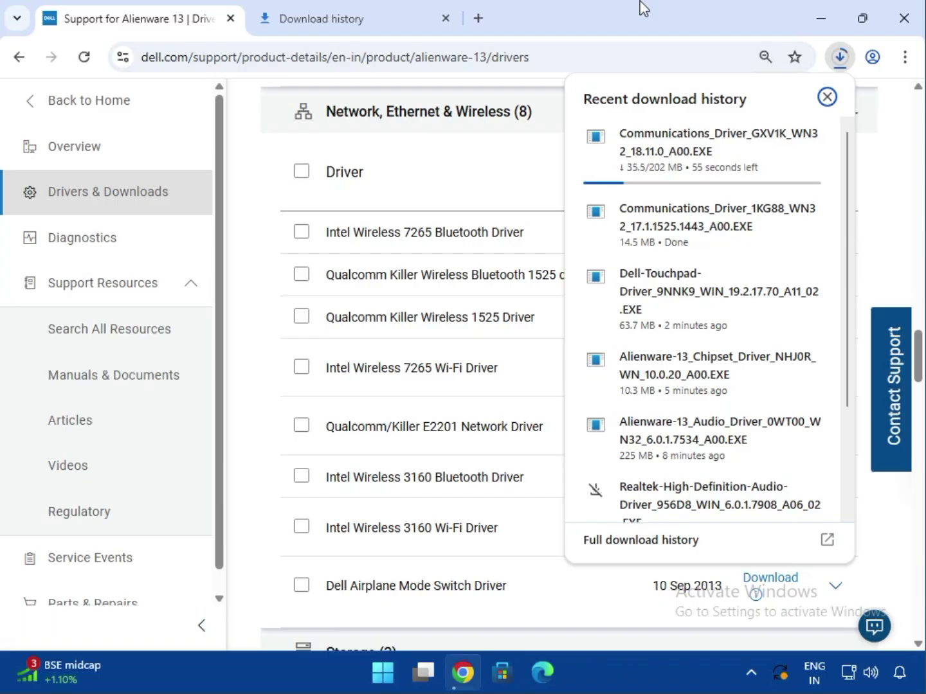
click(899, 166)
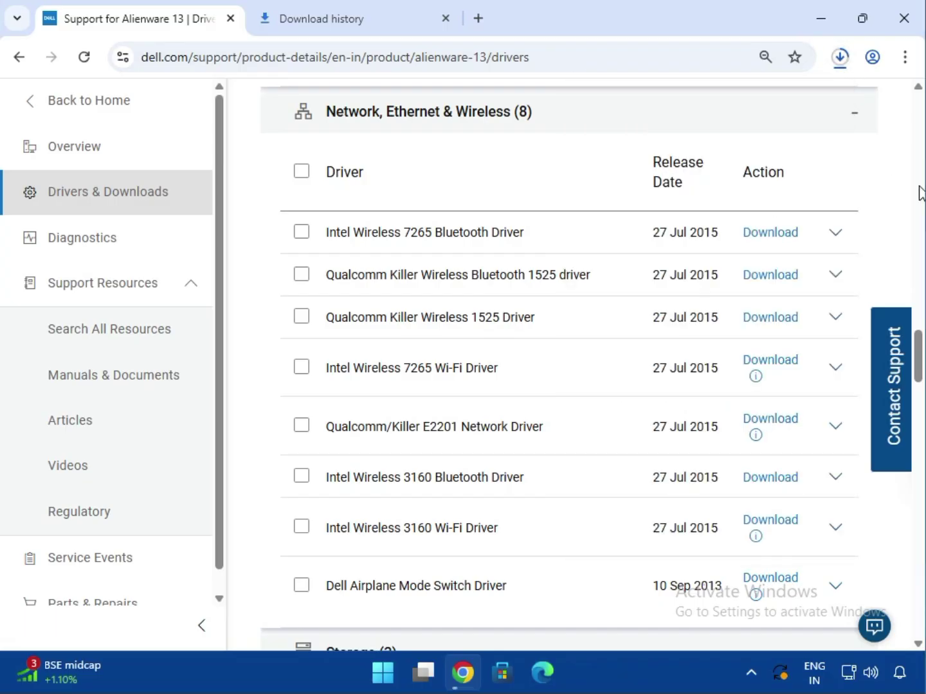
scroll(570, 263, down, 1)
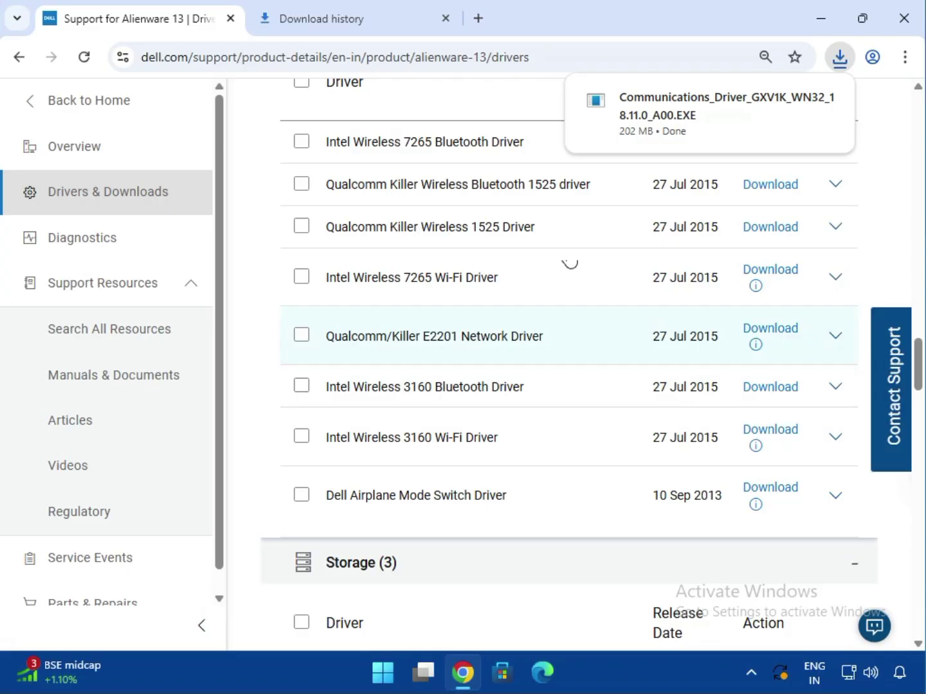
- Run the downloaded Wi-Fi driver package, allow it to make changes, try to install the Intel Wireless 7265 driver, and close the package
click(839, 58)
click(708, 153)
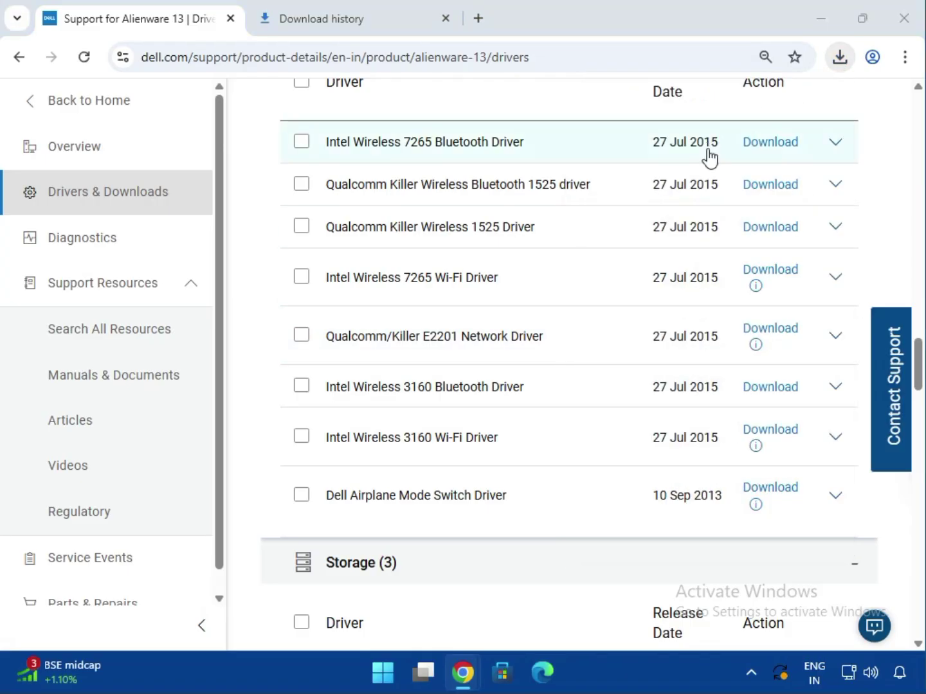
click(524, 369)
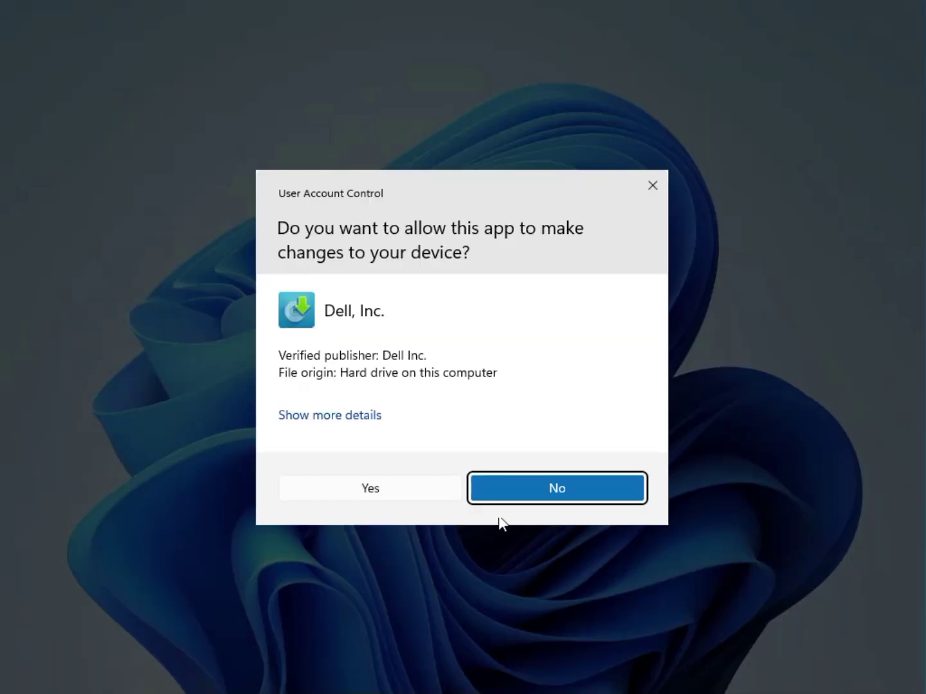
click(421, 491)
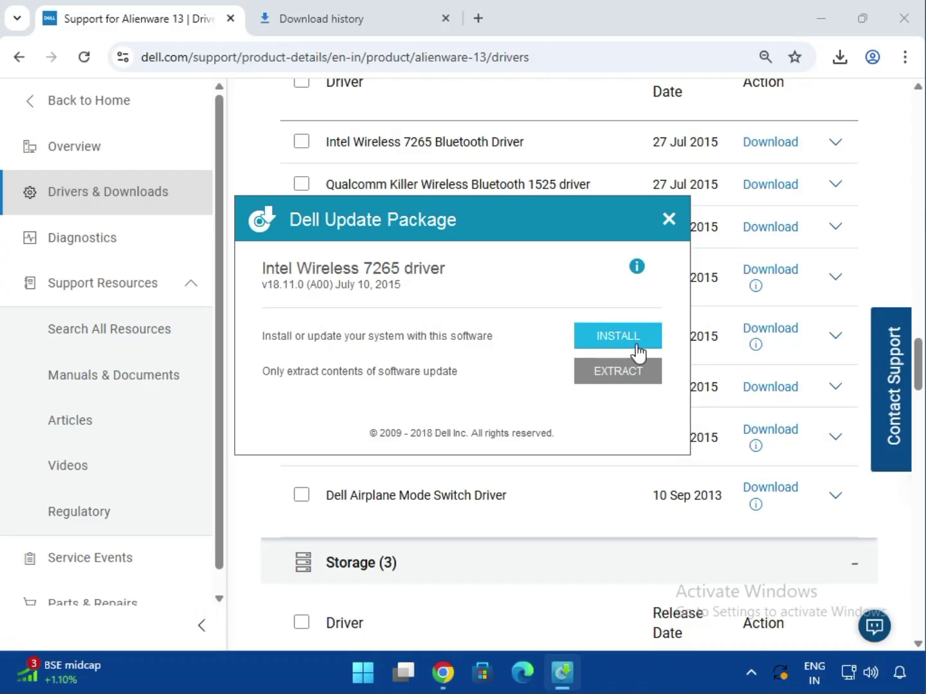
drag(289, 270, 352, 270)
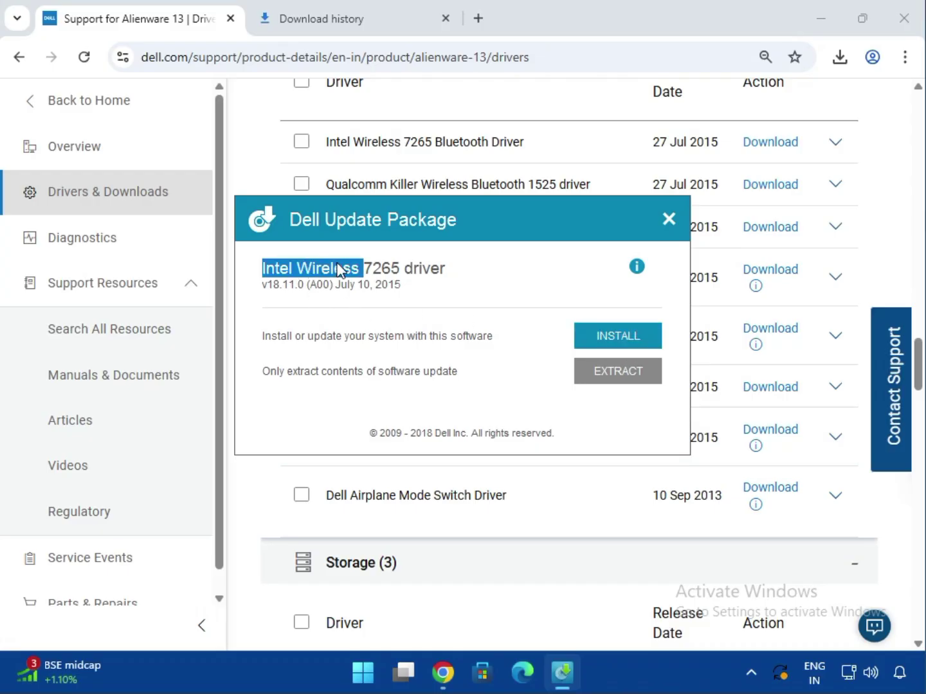
click(585, 336)
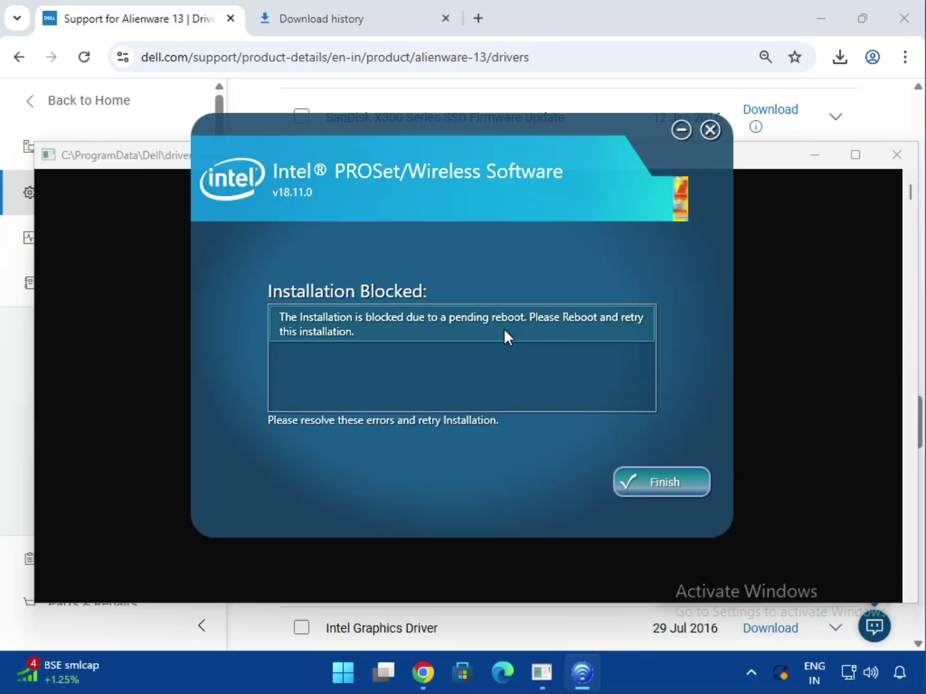
click(662, 481)
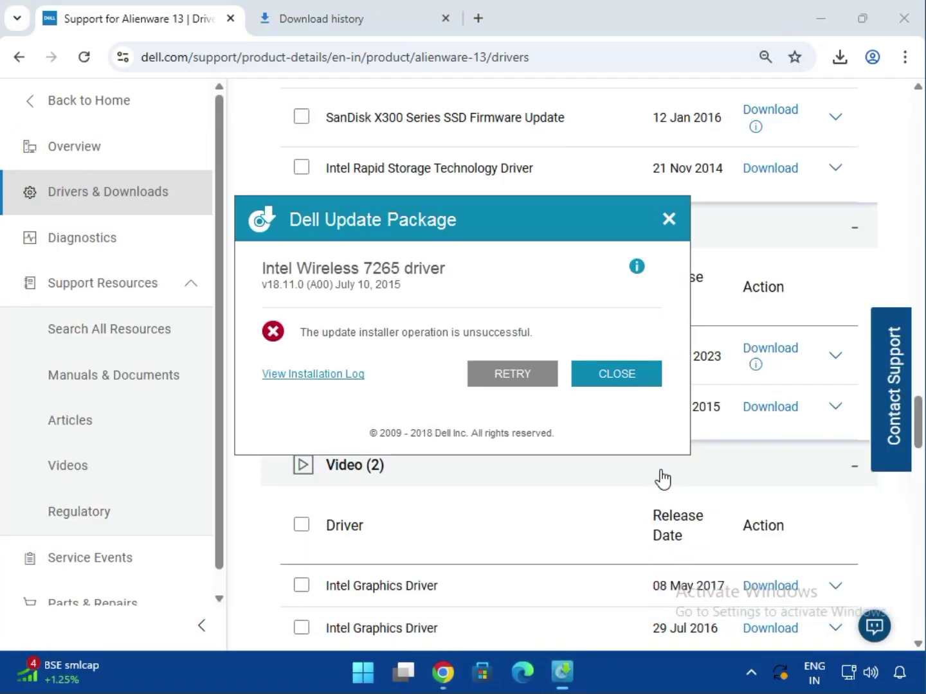
click(606, 382)
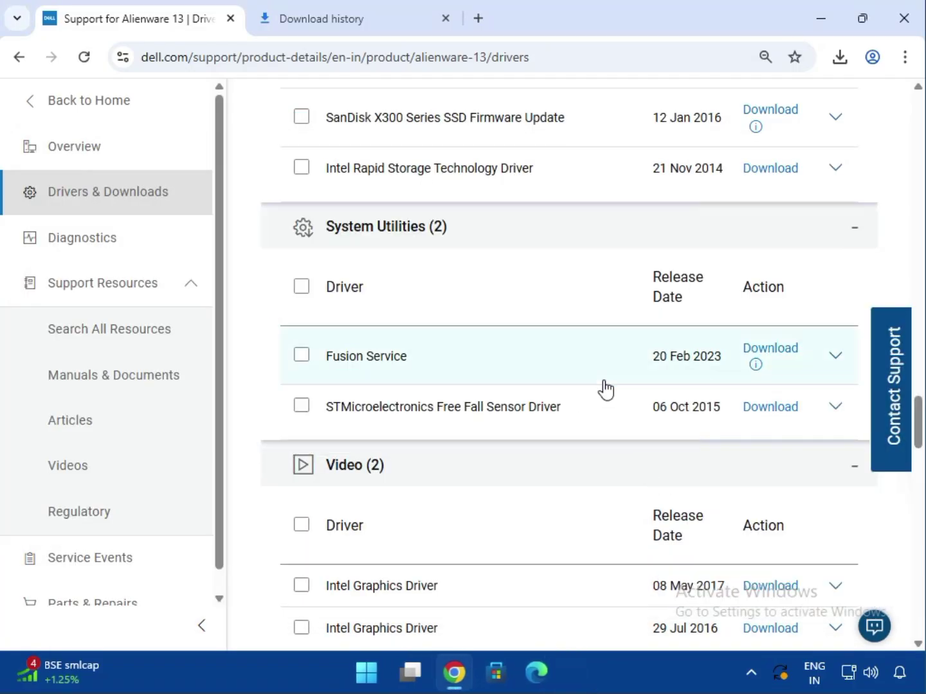